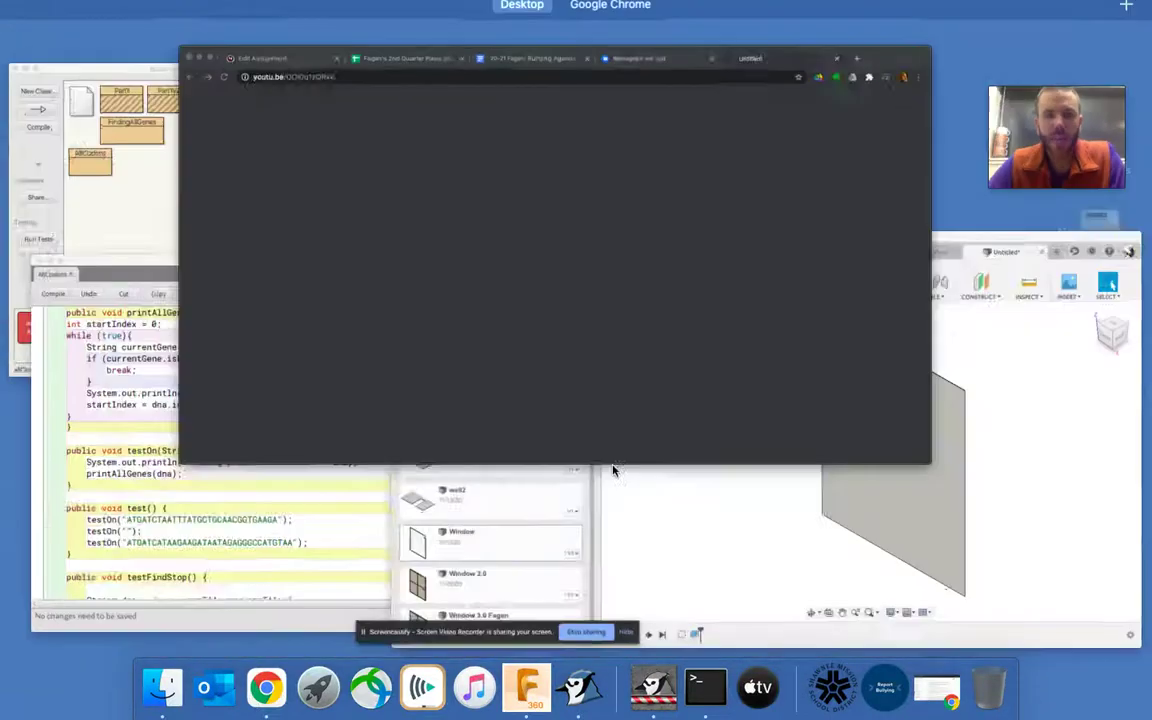
Switch to Fusion 360 and start a new sketch on the front origin plane of the window panel.
{"action": "left_click", "coordinate": [879, 509]}
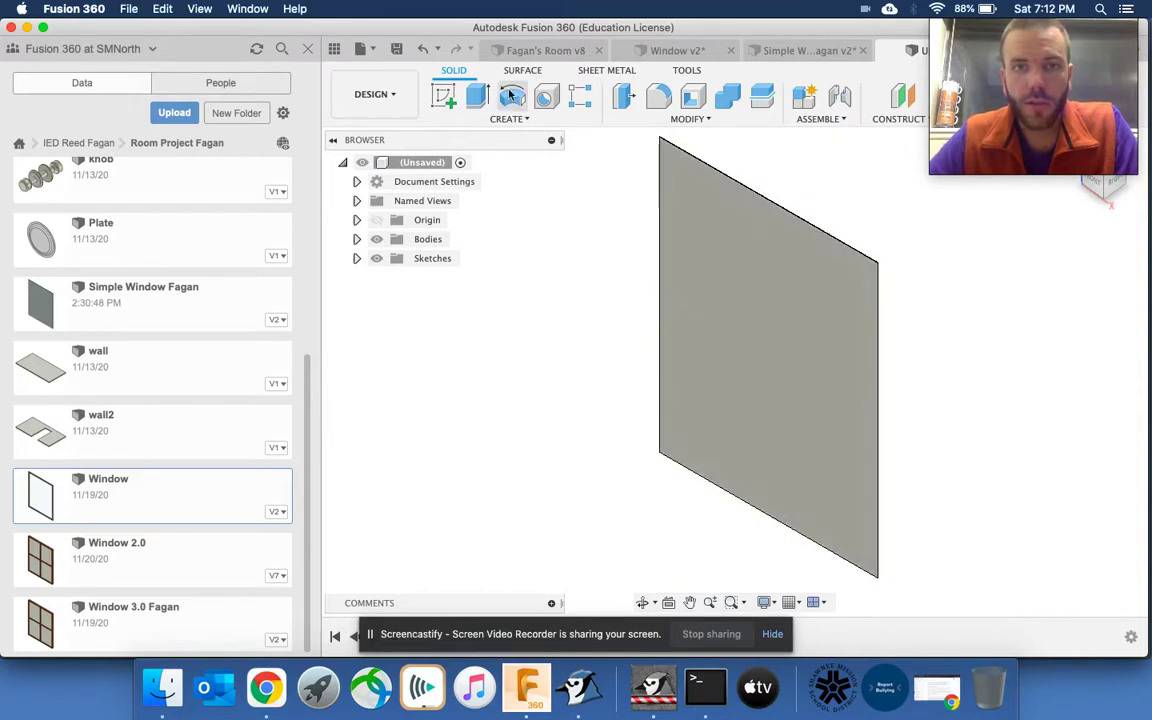
{"action": "left_click", "coordinate": [446, 96]}
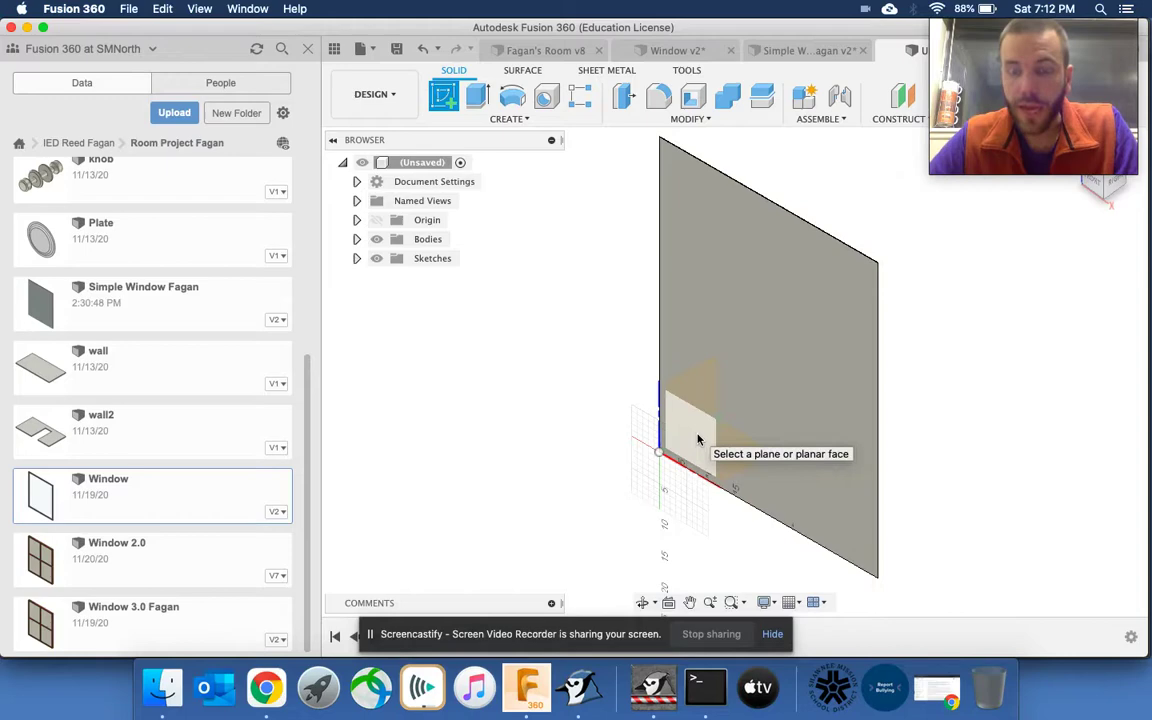
{"action": "left_click", "coordinate": [698, 440]}
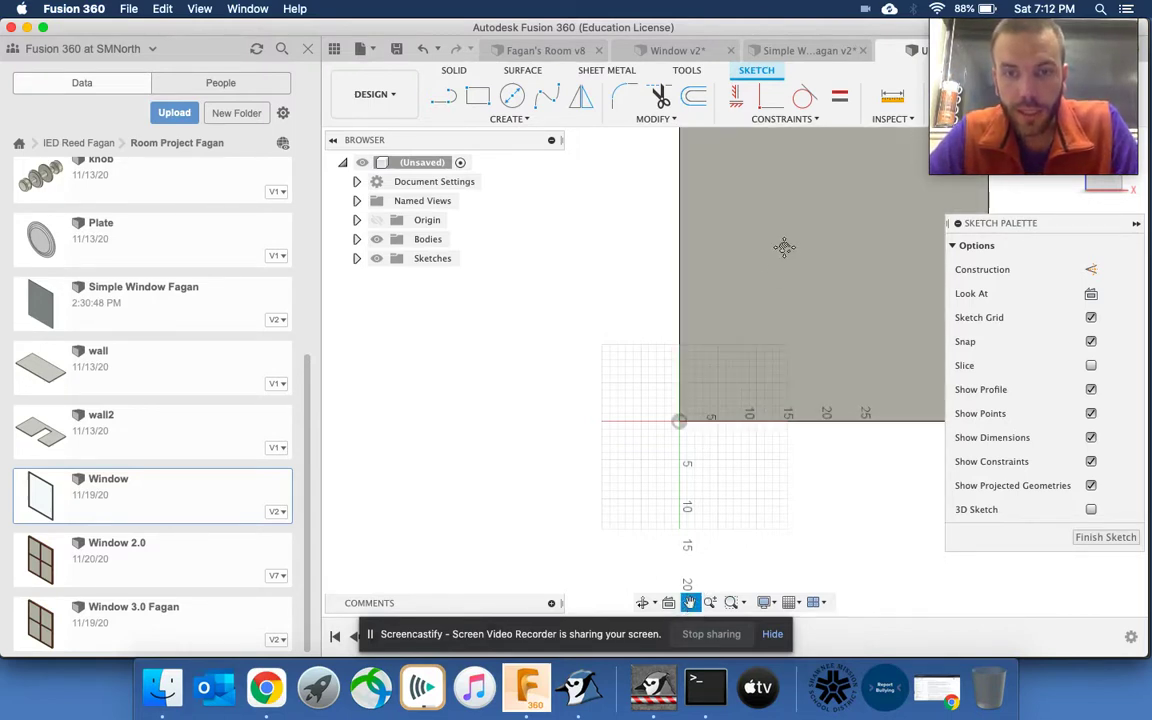
{"action": "left_click_drag", "start_coordinate": [784, 247], "coordinate": [652, 395]}
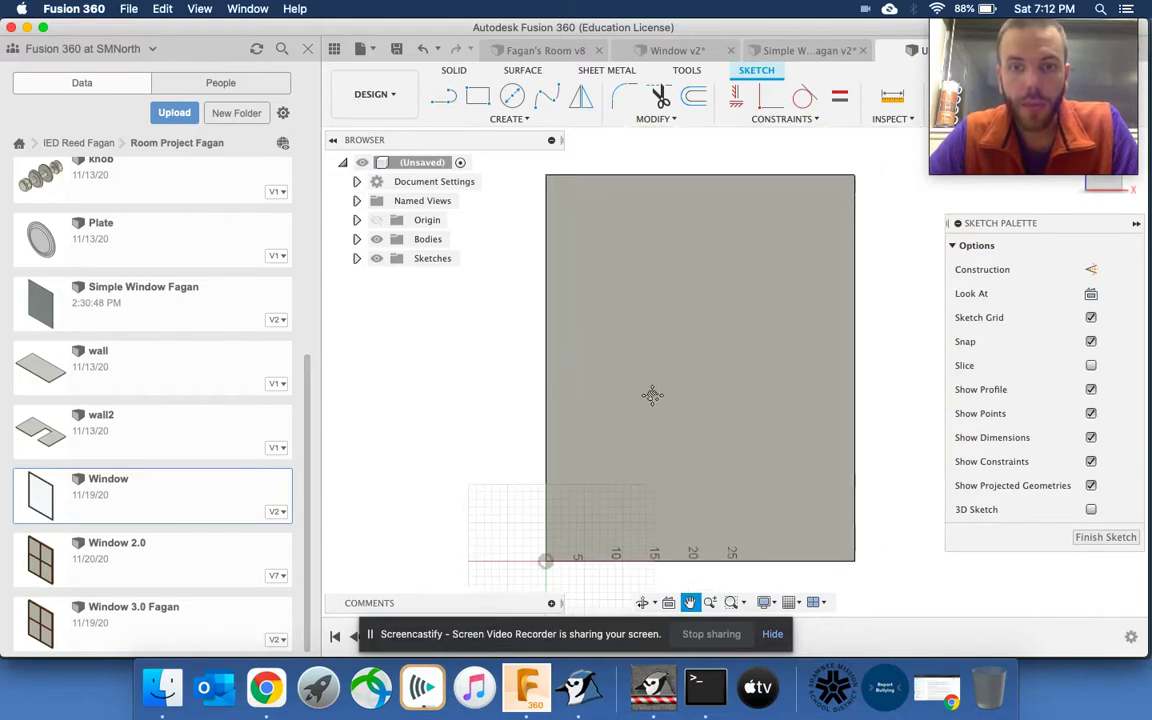
Sketch a full-height rectangle about 16 in from the panel's left edge and a full-width rectangle about 23 in below its top, then finish the sketch.
{"action": "left_click", "coordinate": [477, 95]}
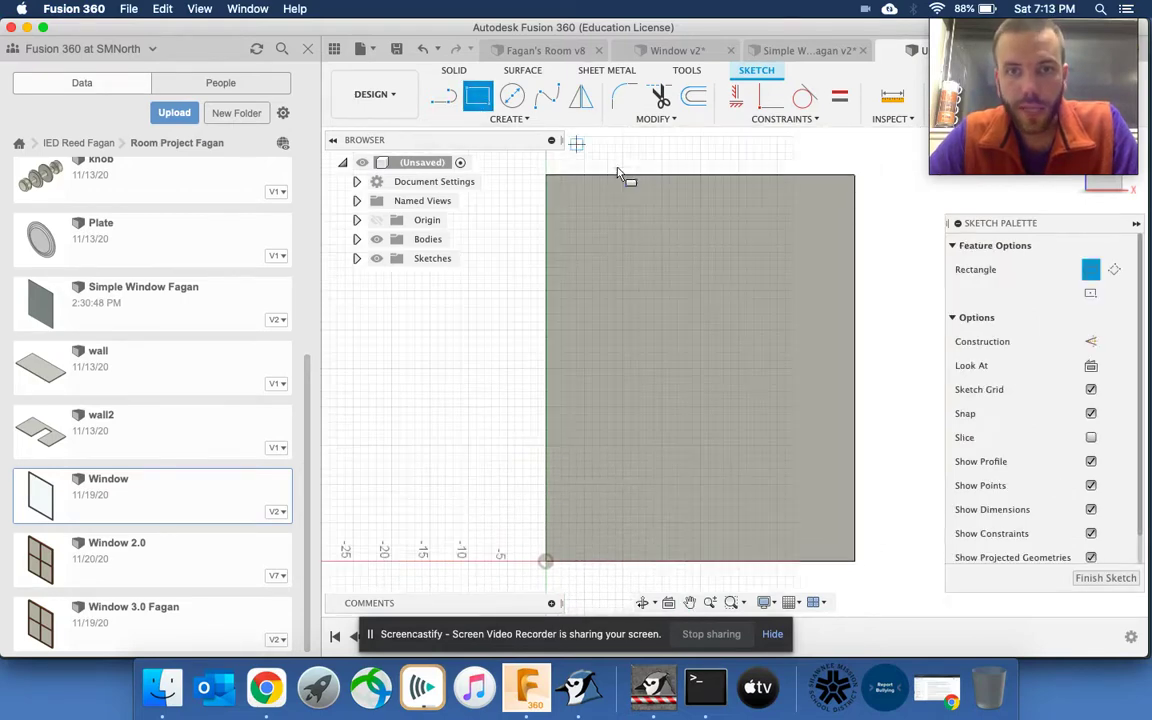
{"action": "left_click", "coordinate": [669, 177]}
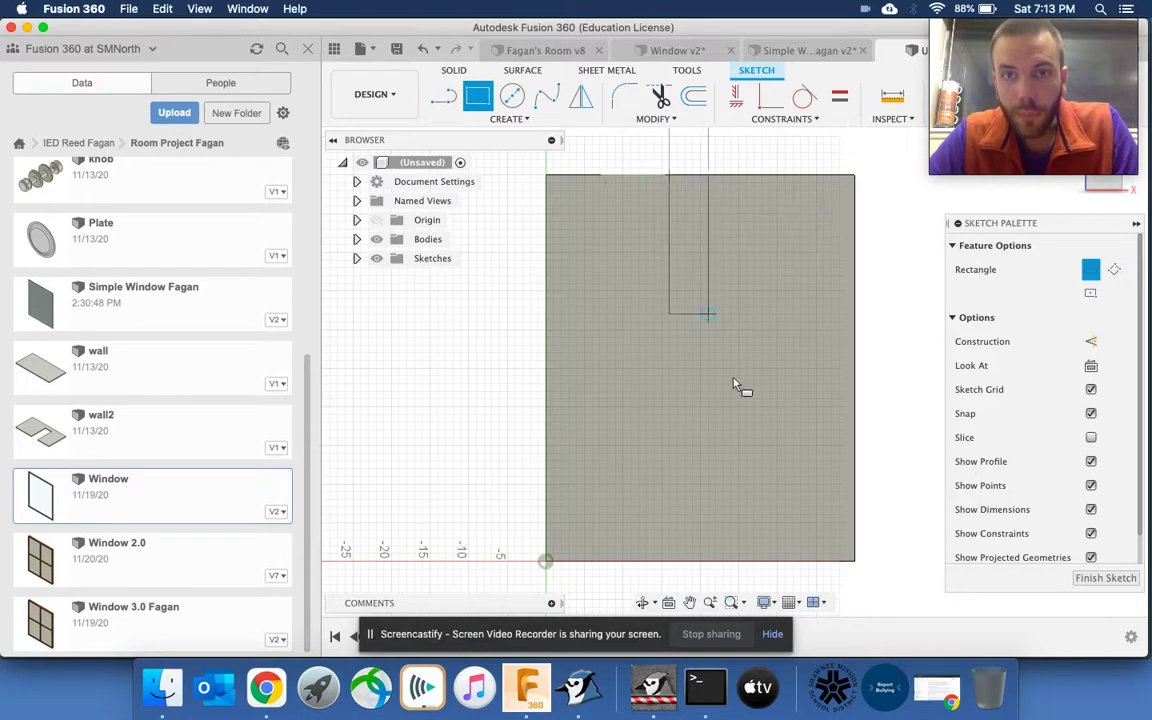
{"action": "left_click", "coordinate": [732, 567]}
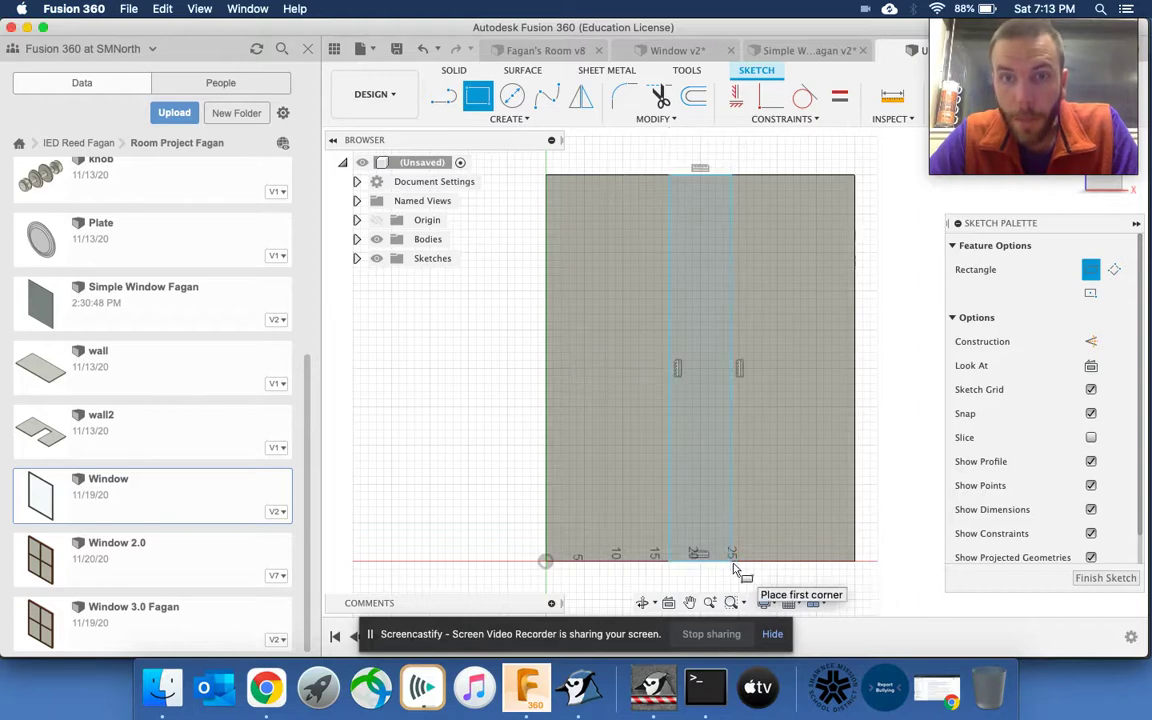
{"action": "left_click", "coordinate": [547, 354]}
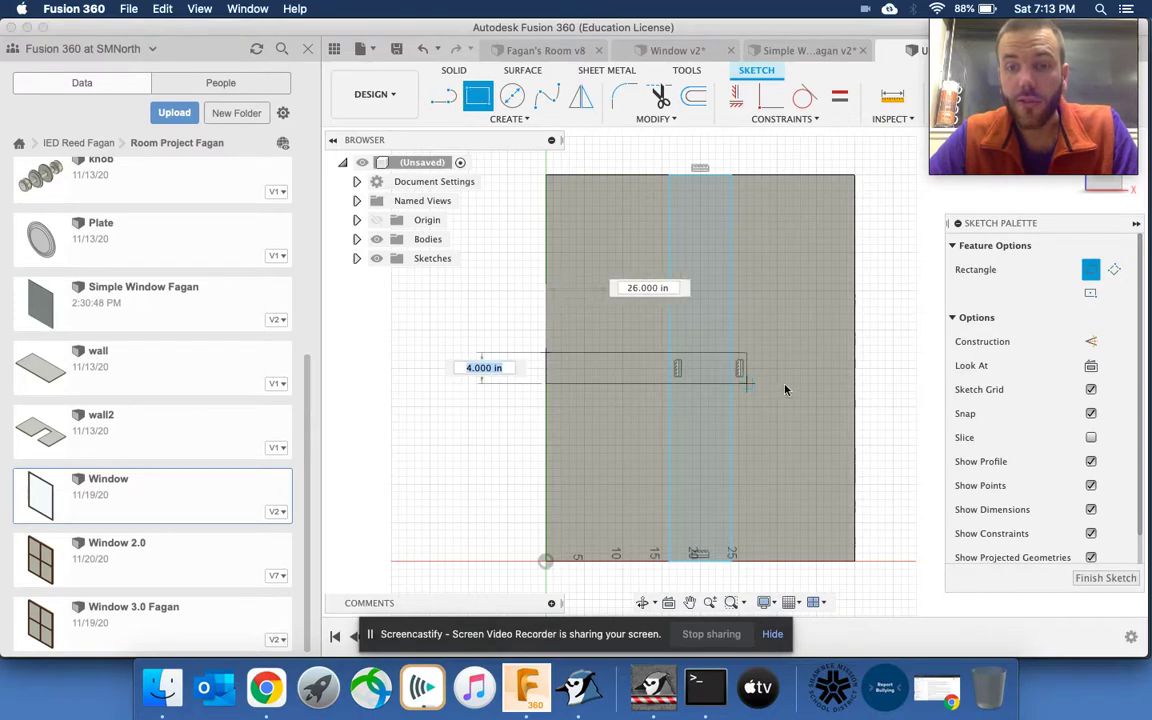
{"action": "left_click", "coordinate": [855, 388]}
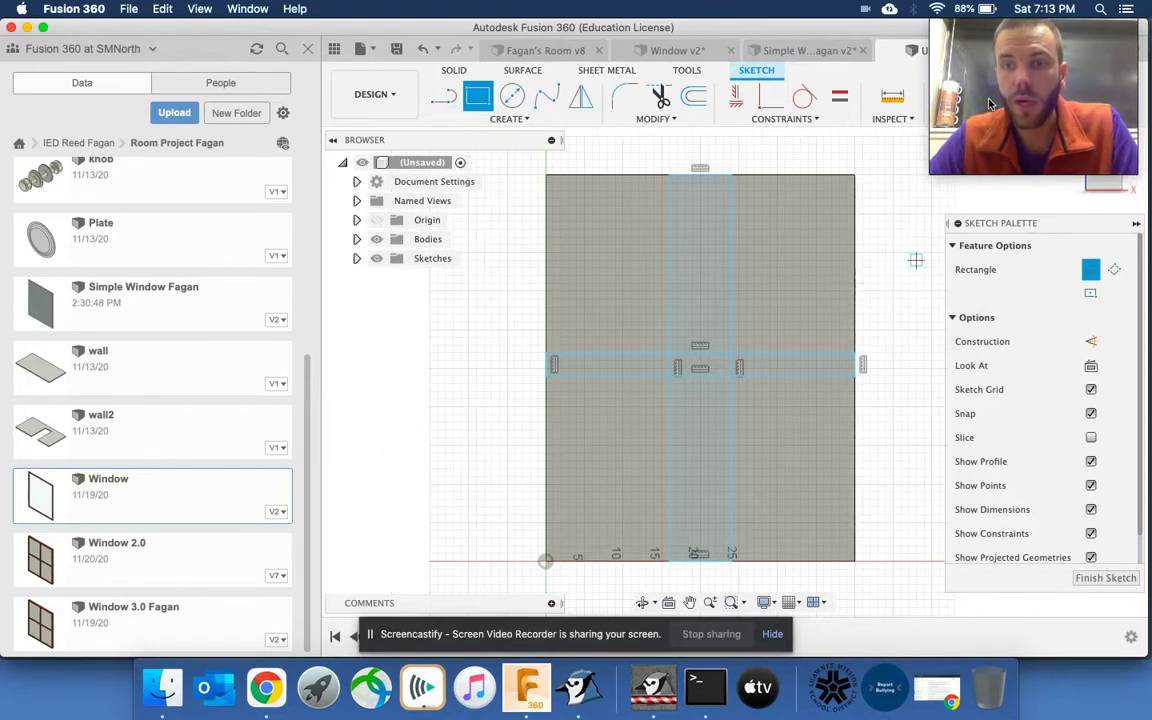
{"action": "left_click_drag", "start_coordinate": [989, 103], "coordinate": [1005, 278]}
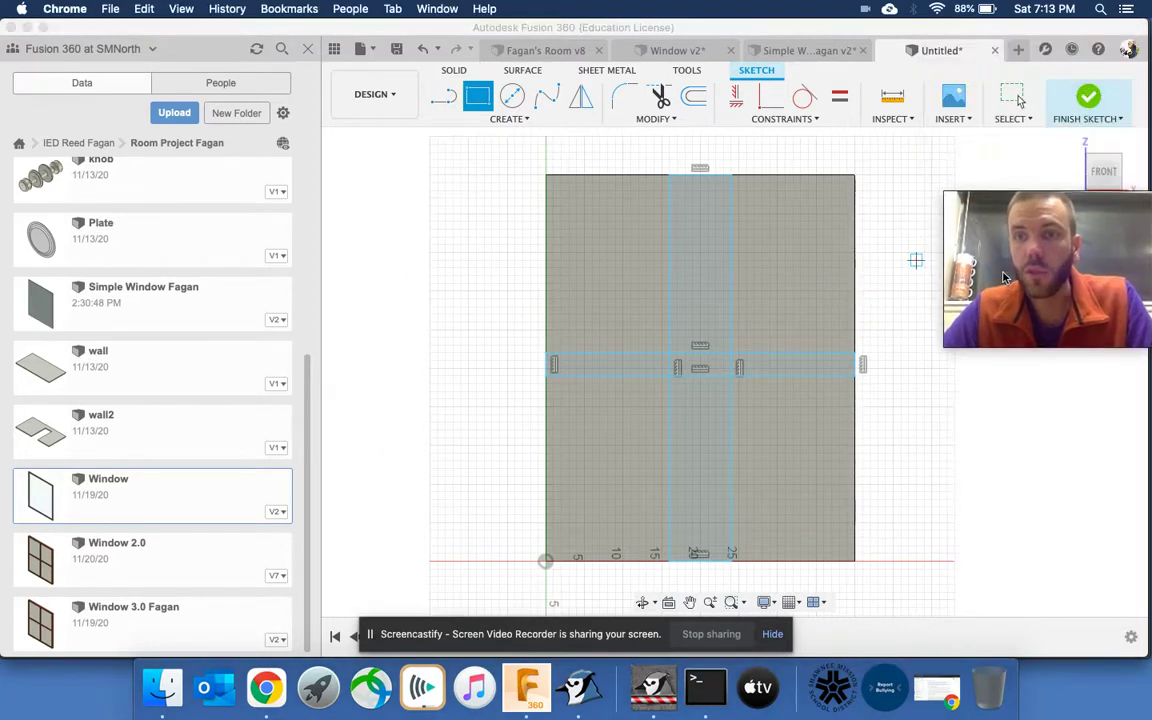
{"action": "left_click", "coordinate": [1089, 98]}
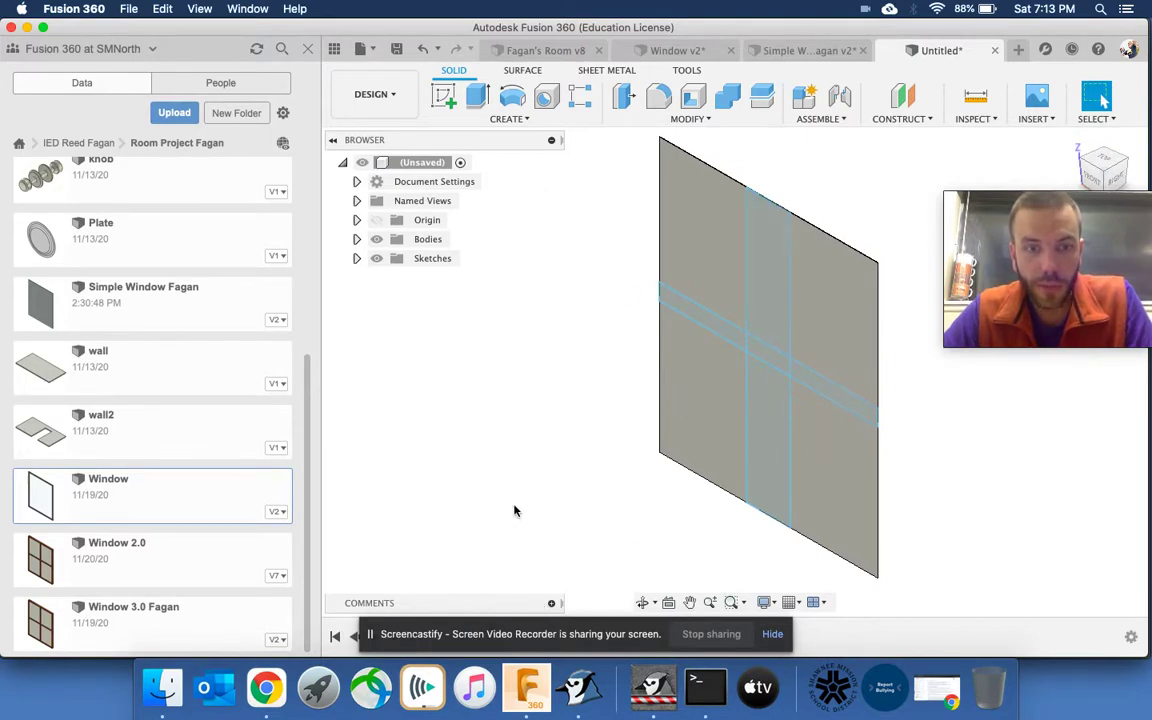
Hide the data panel and reopen the sketch with the crossing rectangles for editing.
{"action": "left_click", "coordinate": [306, 50]}
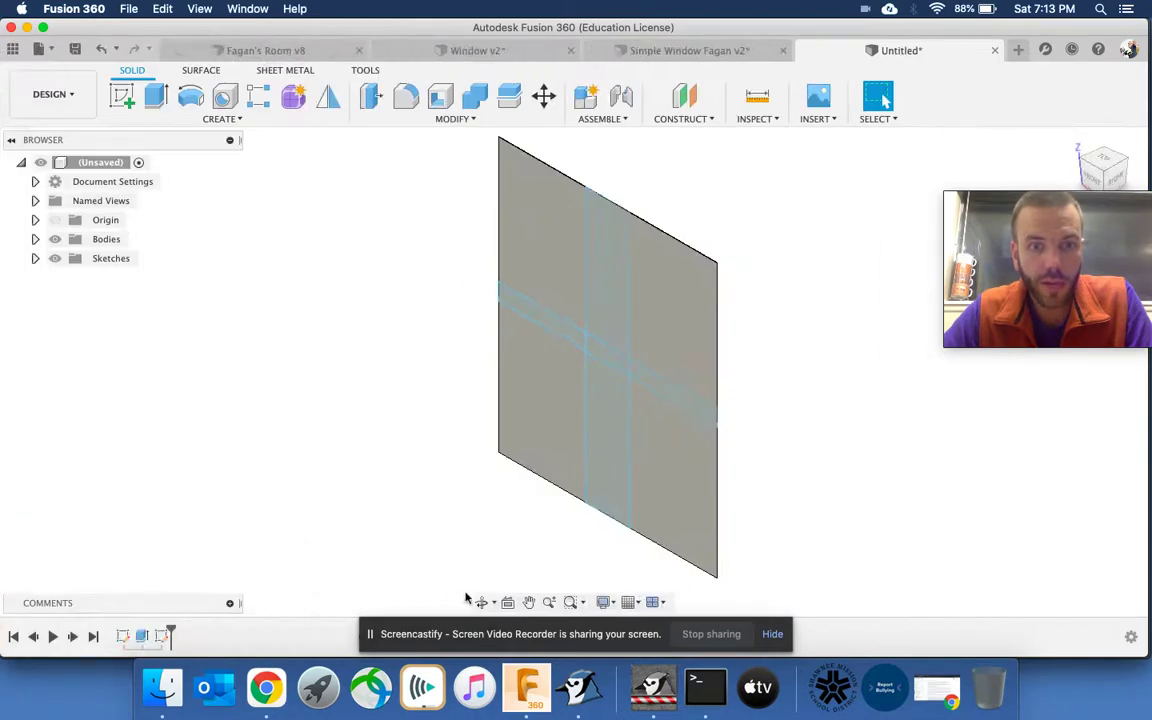
{"action": "right_click", "coordinate": [165, 637]}
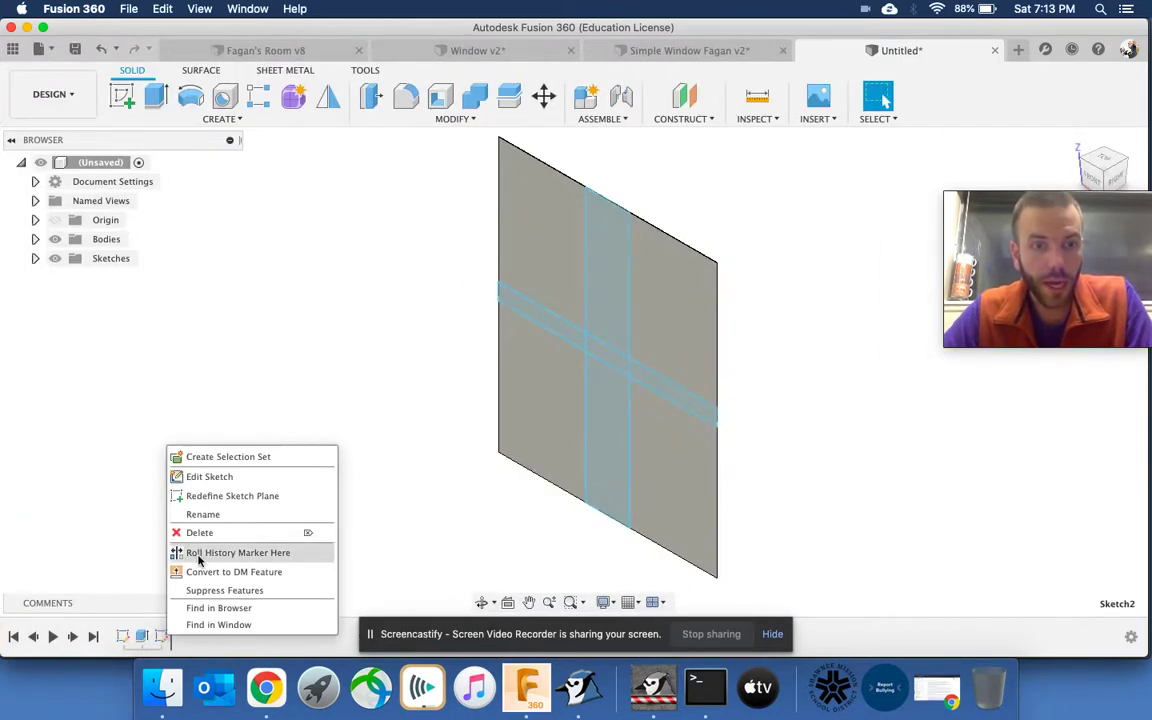
{"action": "left_click", "coordinate": [219, 483]}
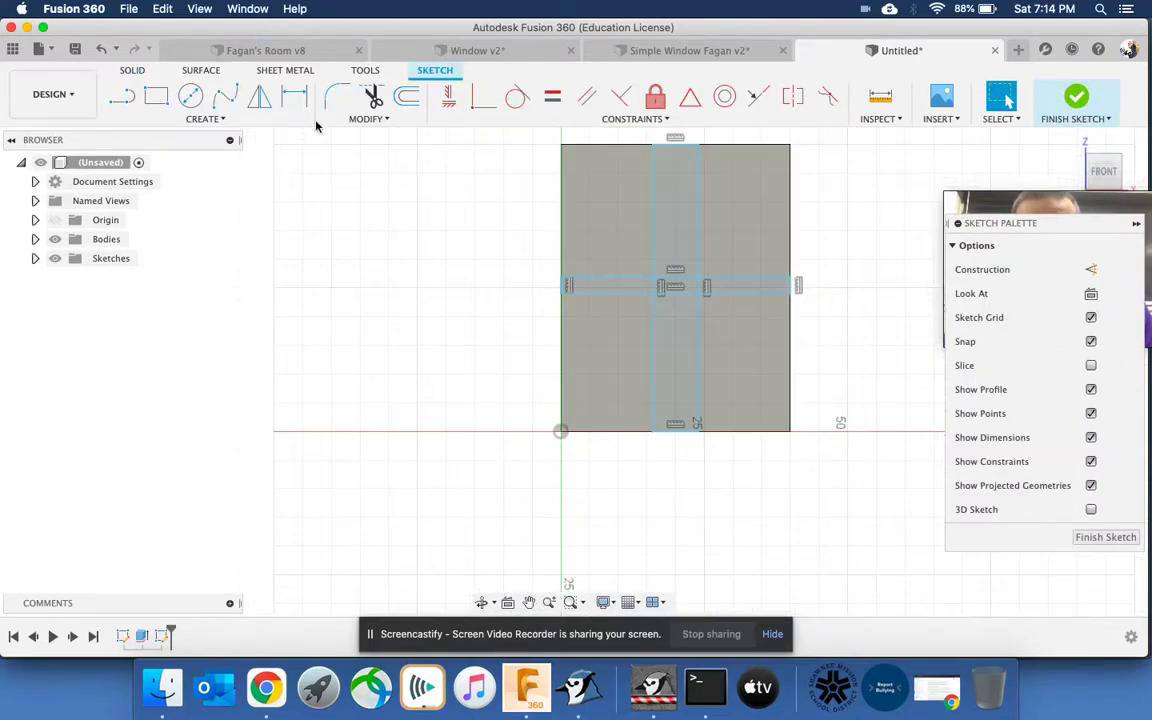
Dimension the vertical length of the sketch along the panel's left edge.
{"action": "left_click", "coordinate": [288, 102]}
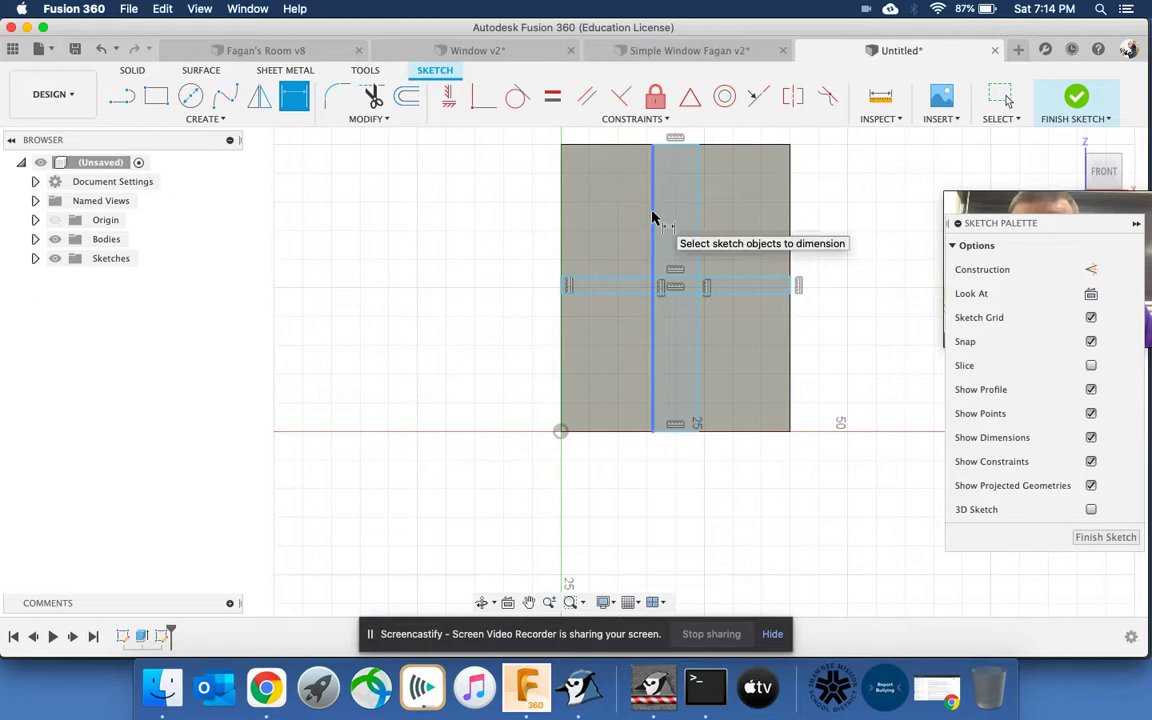
{"action": "left_click", "coordinate": [650, 219]}
{"action": "left_click", "coordinate": [294, 96]}
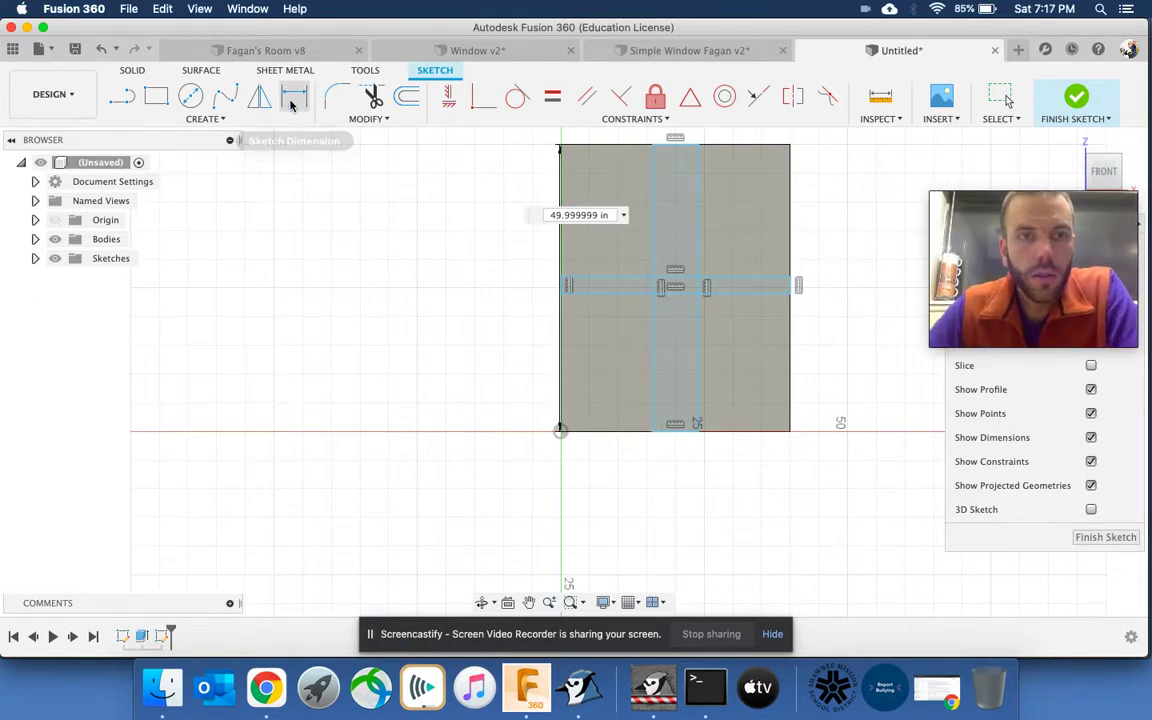
{"action": "left_click", "coordinate": [653, 250]}
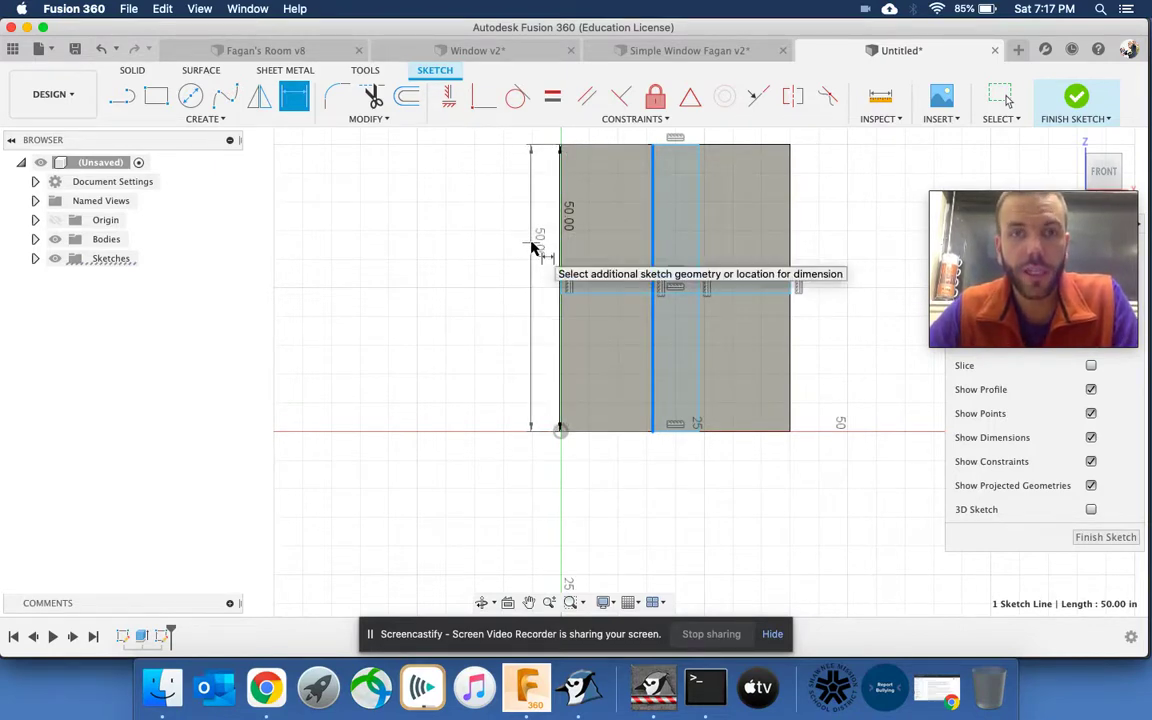
{"action": "key", "text": "Escape"}
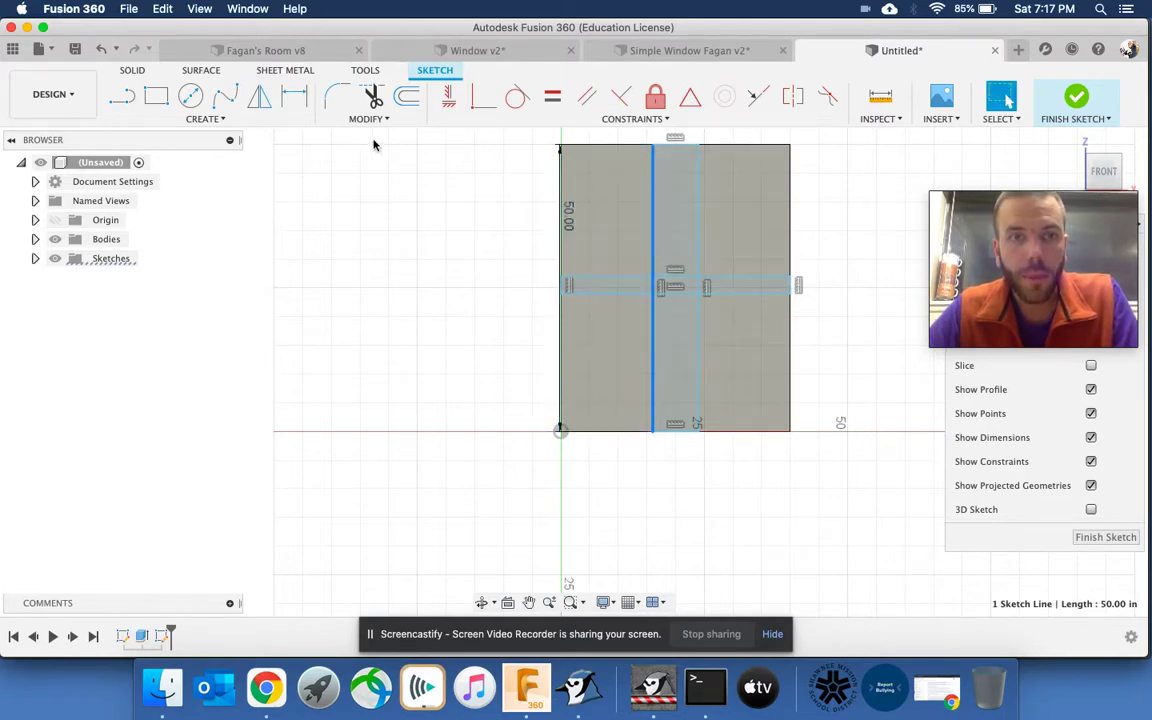
Project the panel's left, top, right and bottom edges into the sketch.
{"action": "left_click", "coordinate": [225, 121]}
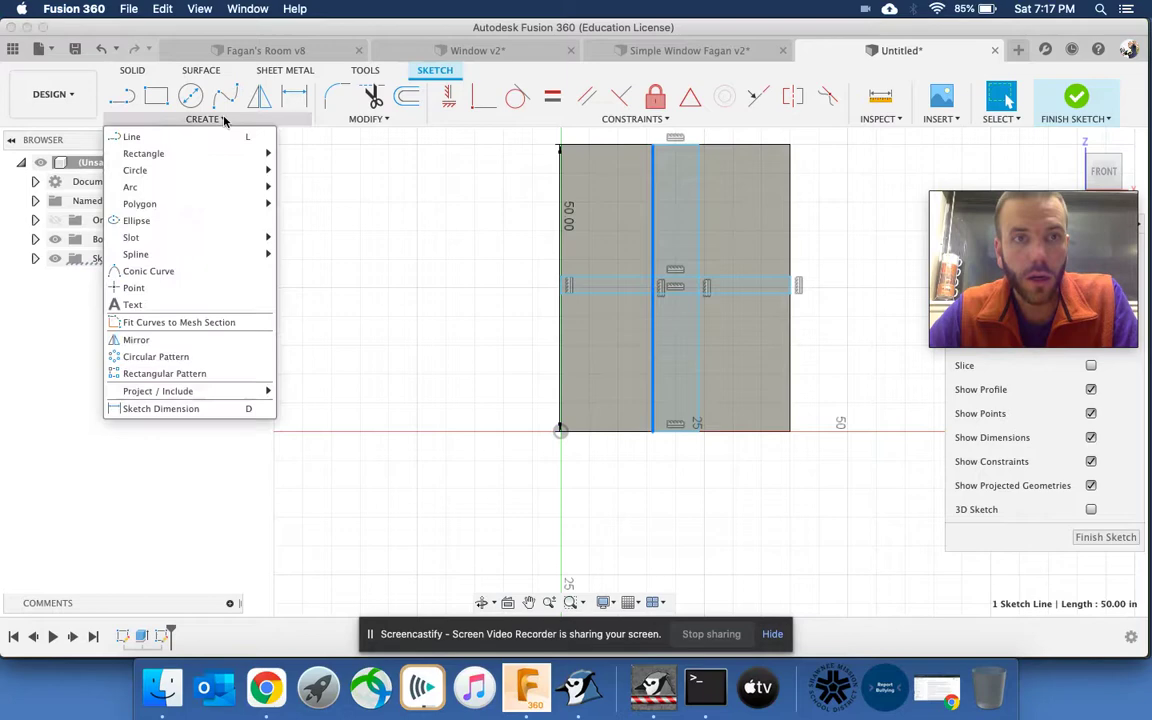
{"action": "mouse_move", "coordinate": [172, 398]}
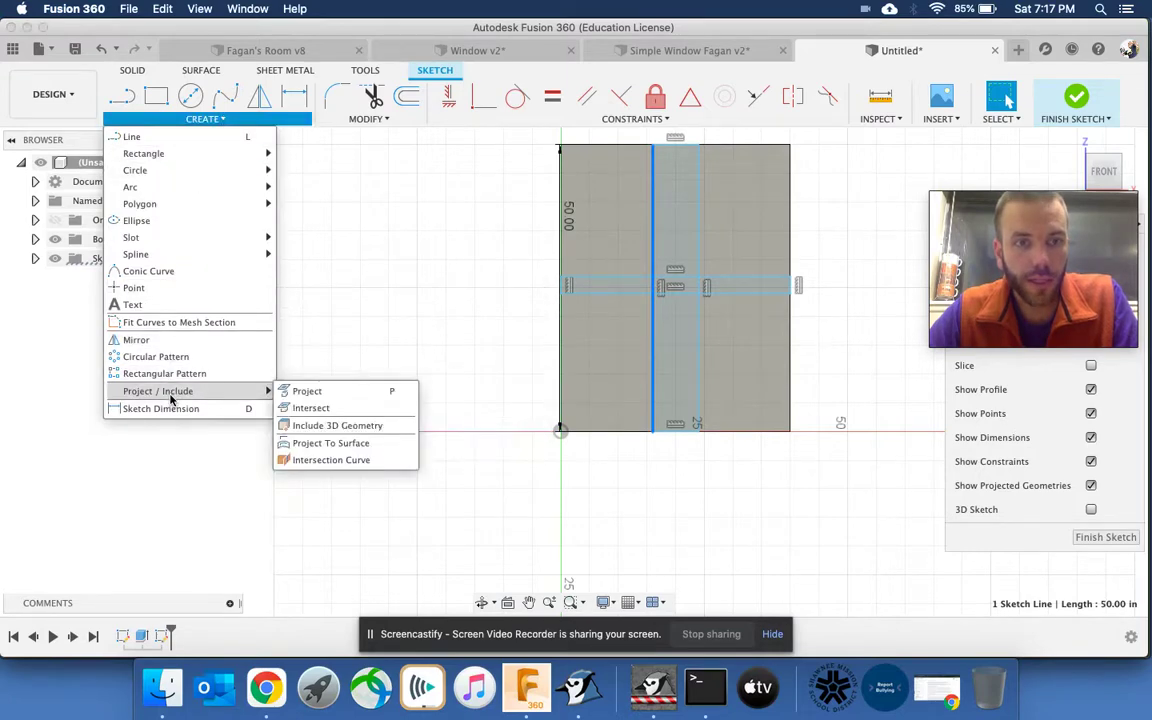
{"action": "left_click", "coordinate": [300, 390]}
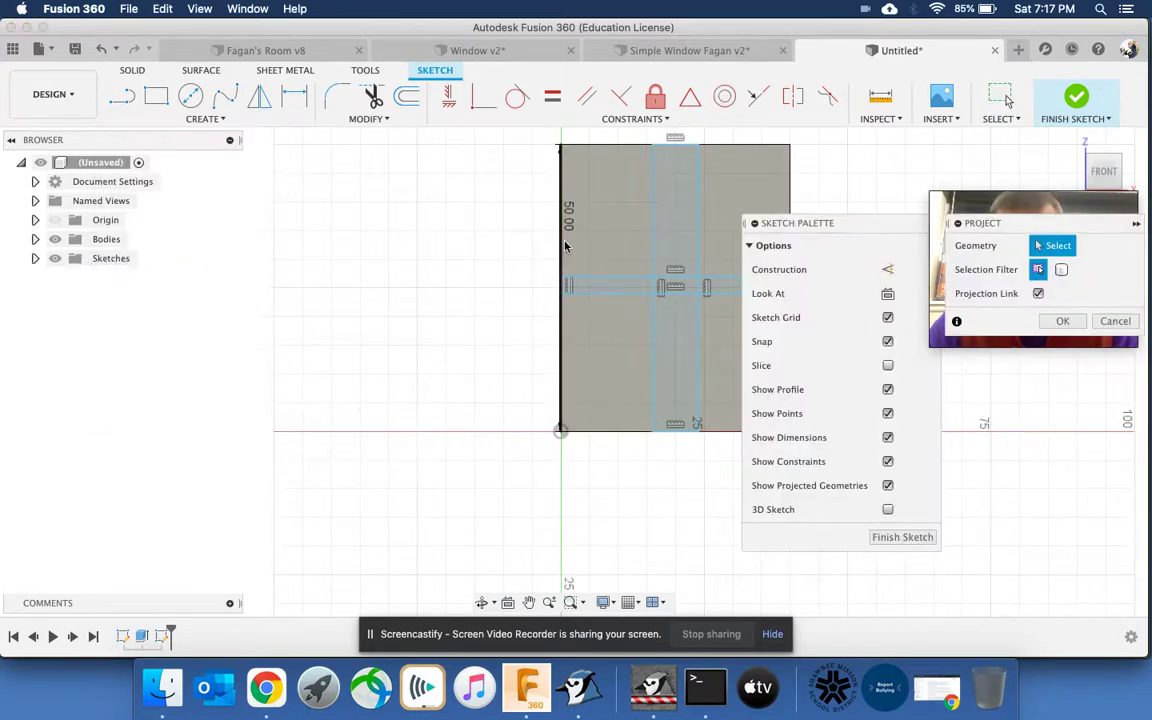
{"action": "left_click", "coordinate": [561, 246]}
{"action": "left_click", "coordinate": [606, 146]}
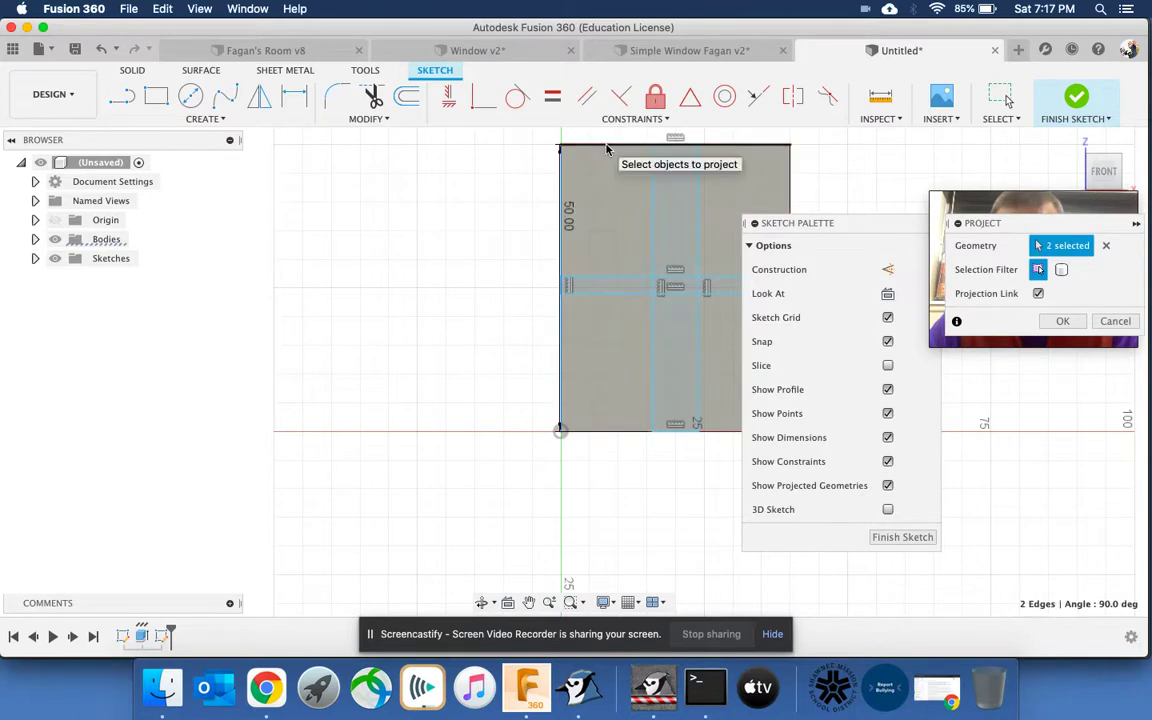
{"action": "left_click", "coordinate": [789, 186]}
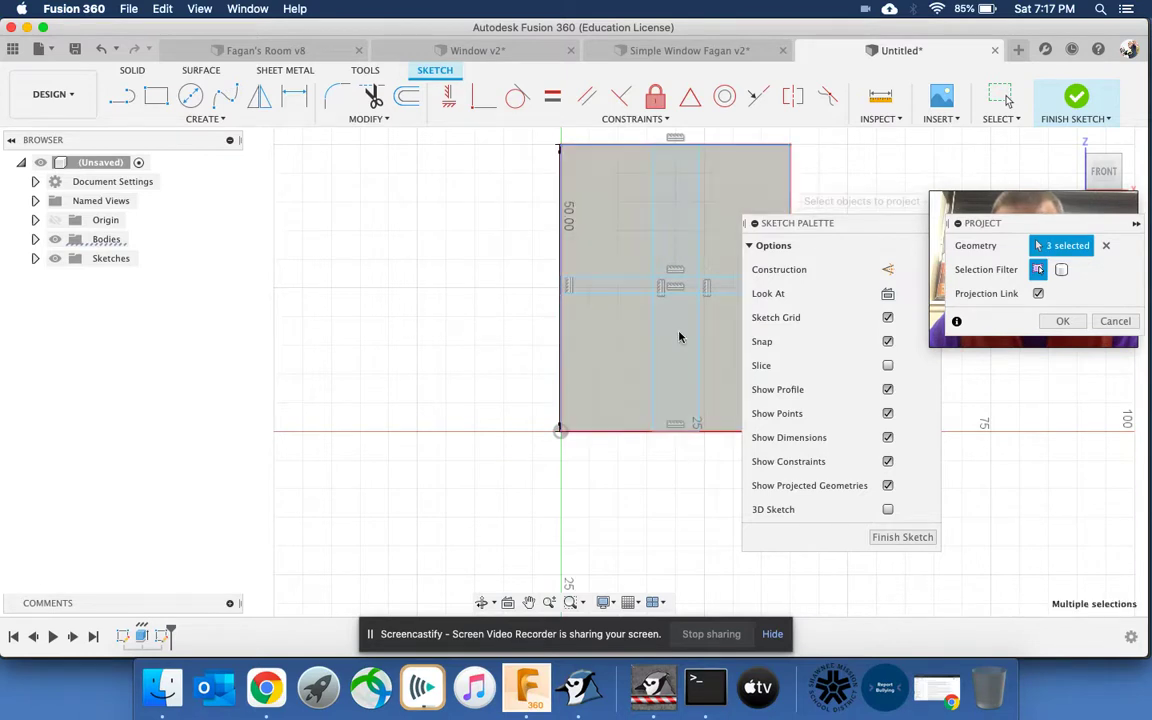
{"action": "left_click", "coordinate": [618, 431]}
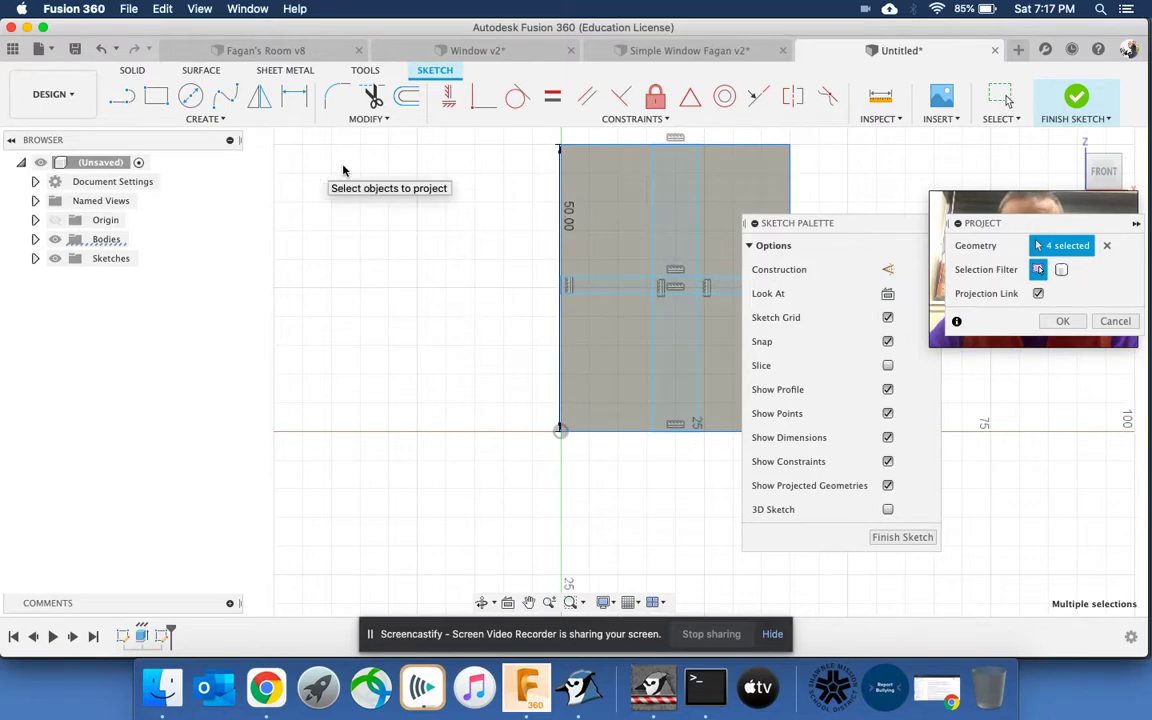
Dimension the vertical rectangle's left line 19.5 in from the panel's projected left edge.
{"action": "left_click", "coordinate": [294, 95]}
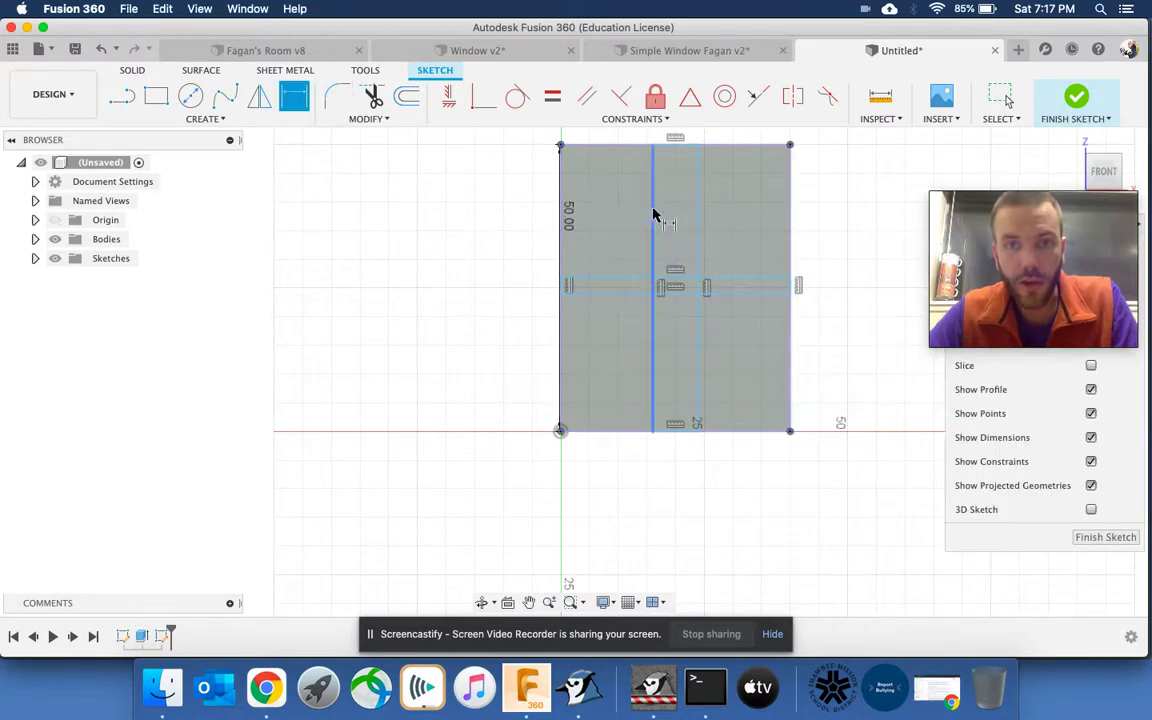
{"action": "left_click", "coordinate": [560, 220]}
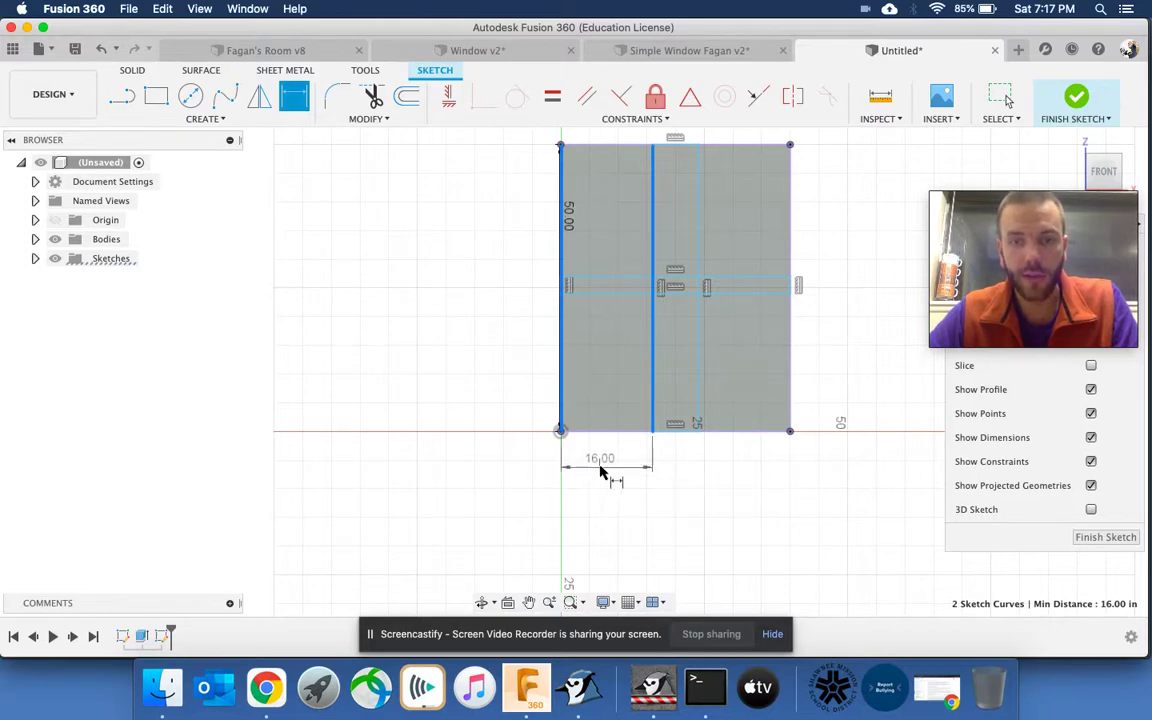
{"action": "left_click", "coordinate": [603, 468]}
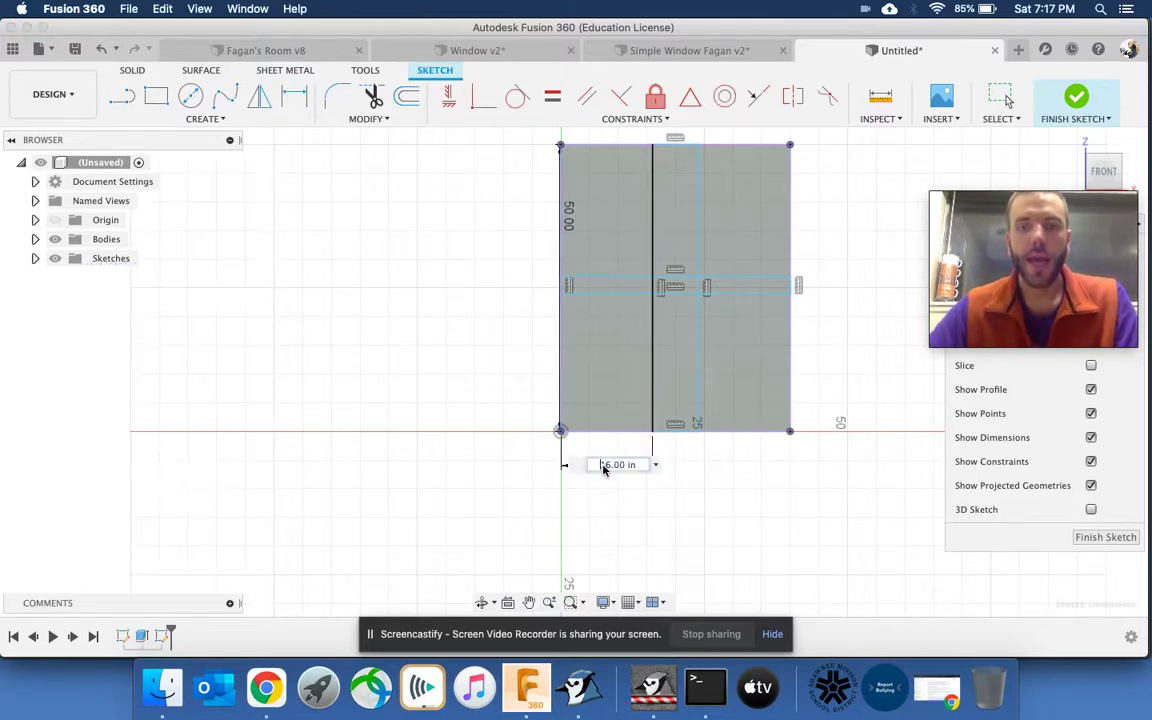
{"action": "type", "text": "19"}
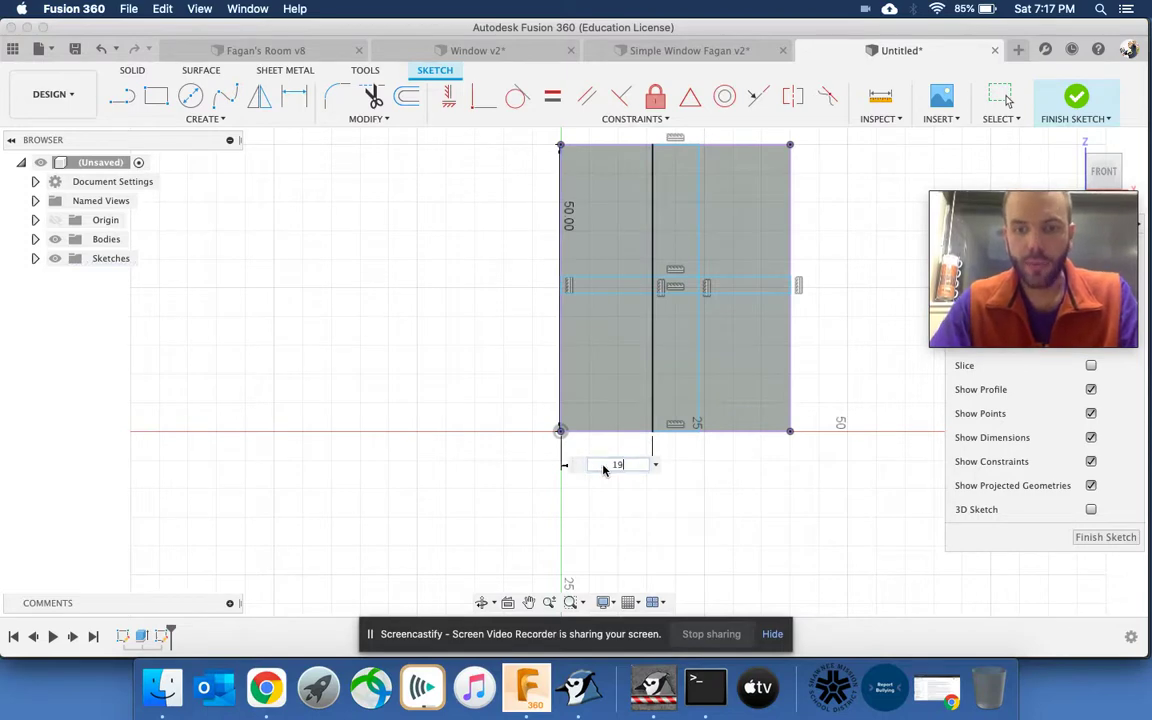
{"action": "type", "text": ".5"}
{"action": "key", "text": "Return"}
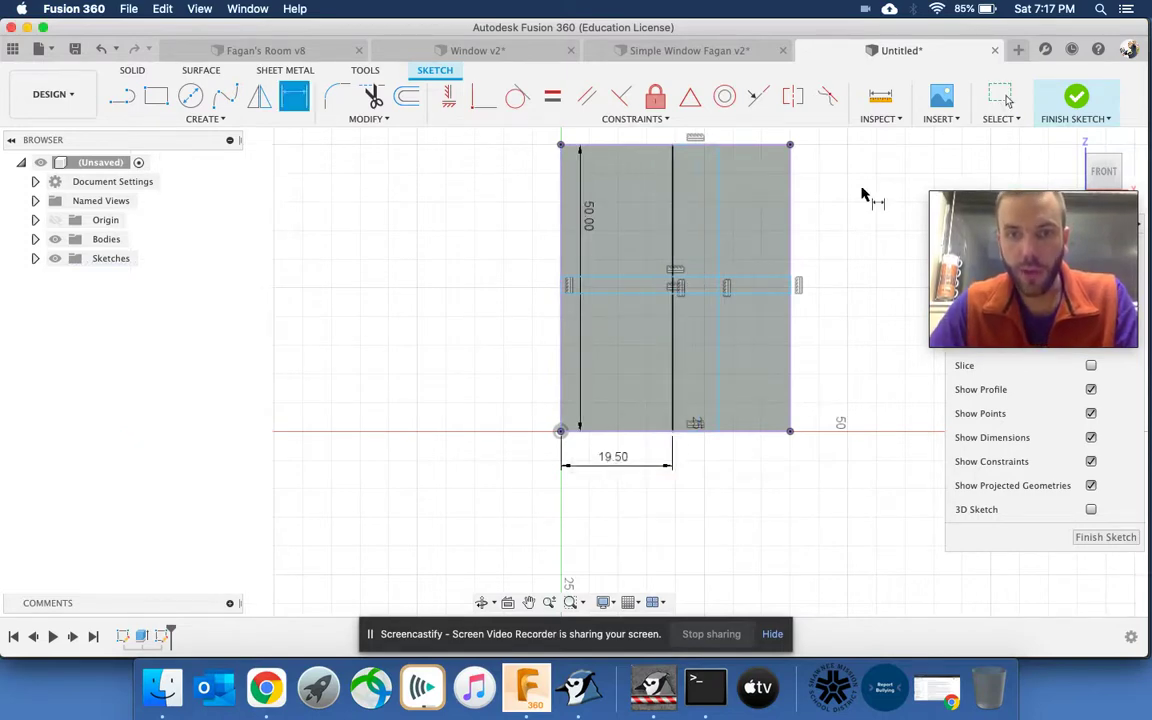
Dimension the vertical rectangle's right line 19.5 in from the panel's projected right edge.
{"action": "left_click", "coordinate": [719, 244]}
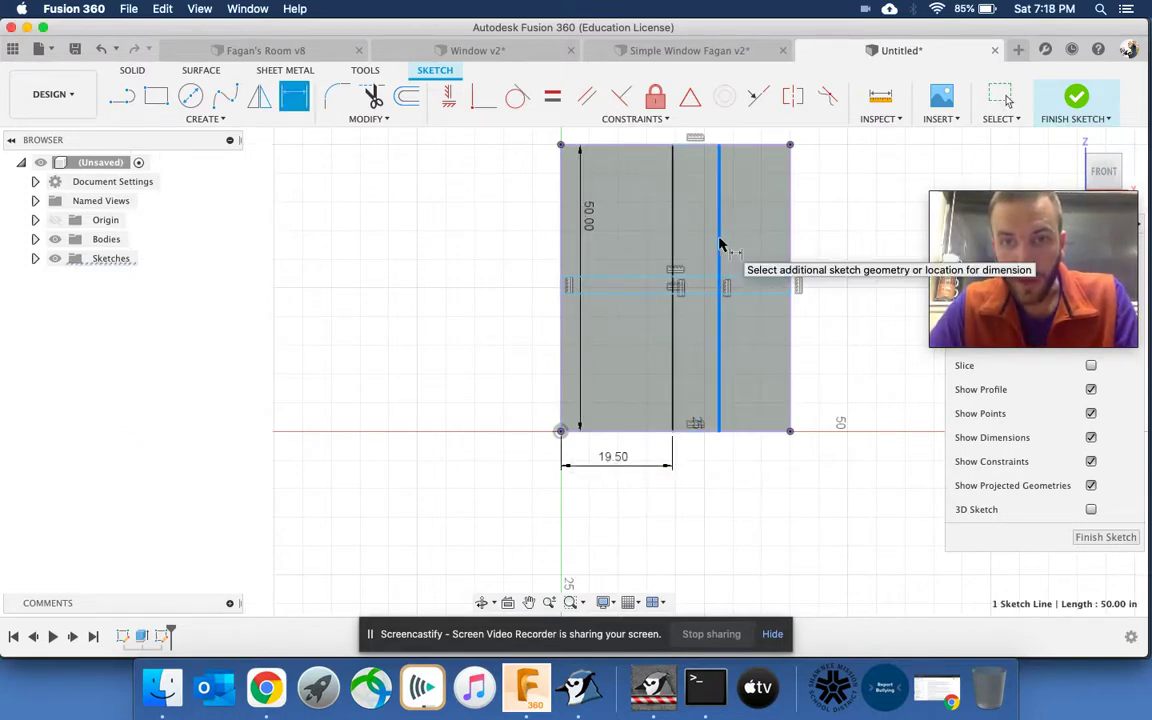
{"action": "left_click", "coordinate": [790, 244]}
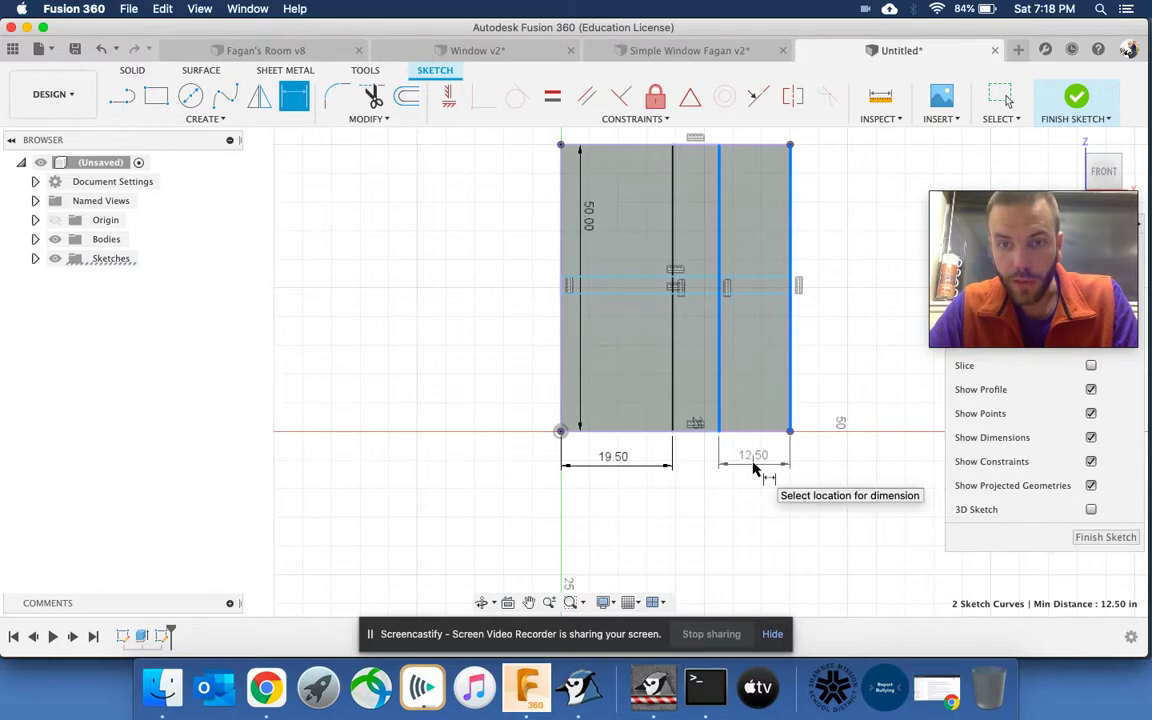
{"action": "left_click", "coordinate": [754, 468]}
{"action": "type", "text": "19"}
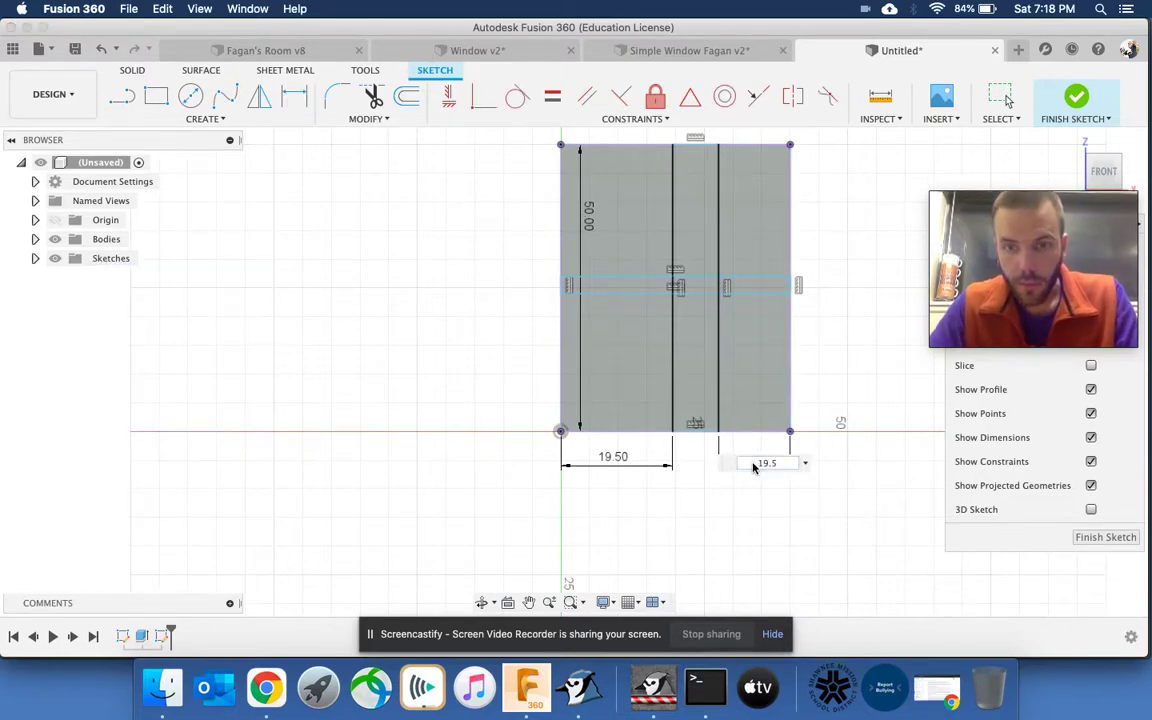
{"action": "type", "text": ".5"}
{"action": "key", "text": "Return"}
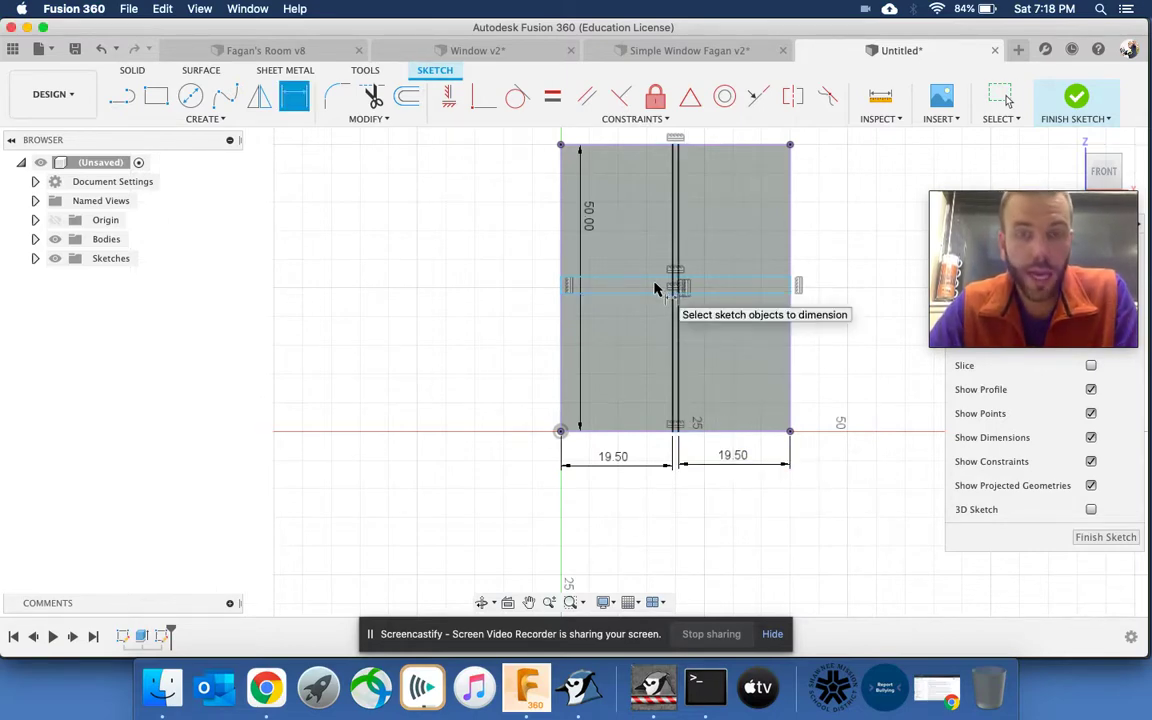
Dimension the horizontal rectangle's upper line 24.5 in from the panel's projected top edge.
{"action": "left_click", "coordinate": [624, 282]}
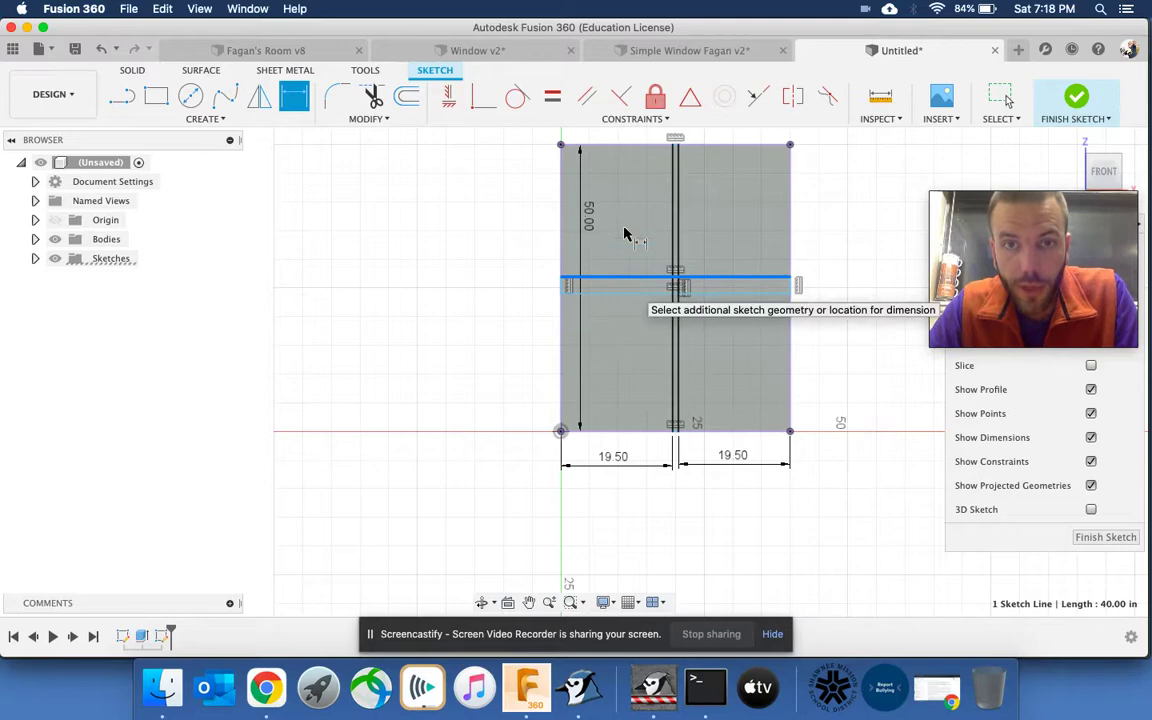
{"action": "left_click", "coordinate": [617, 146]}
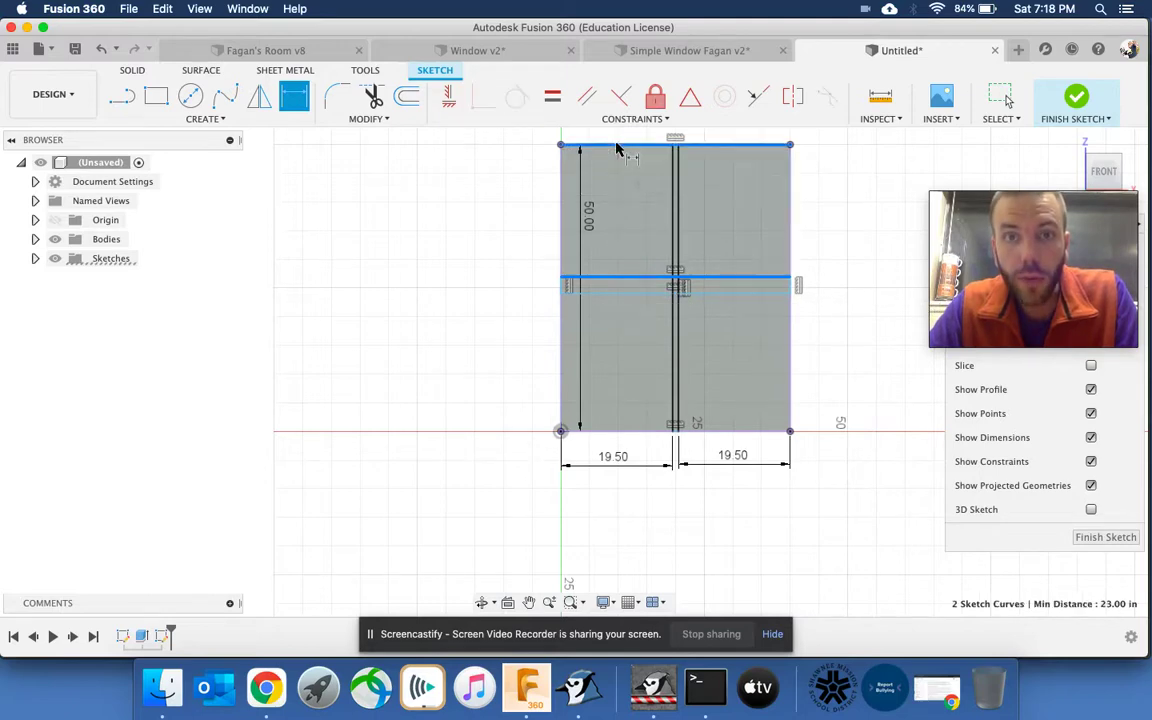
{"action": "left_click", "coordinate": [524, 212]}
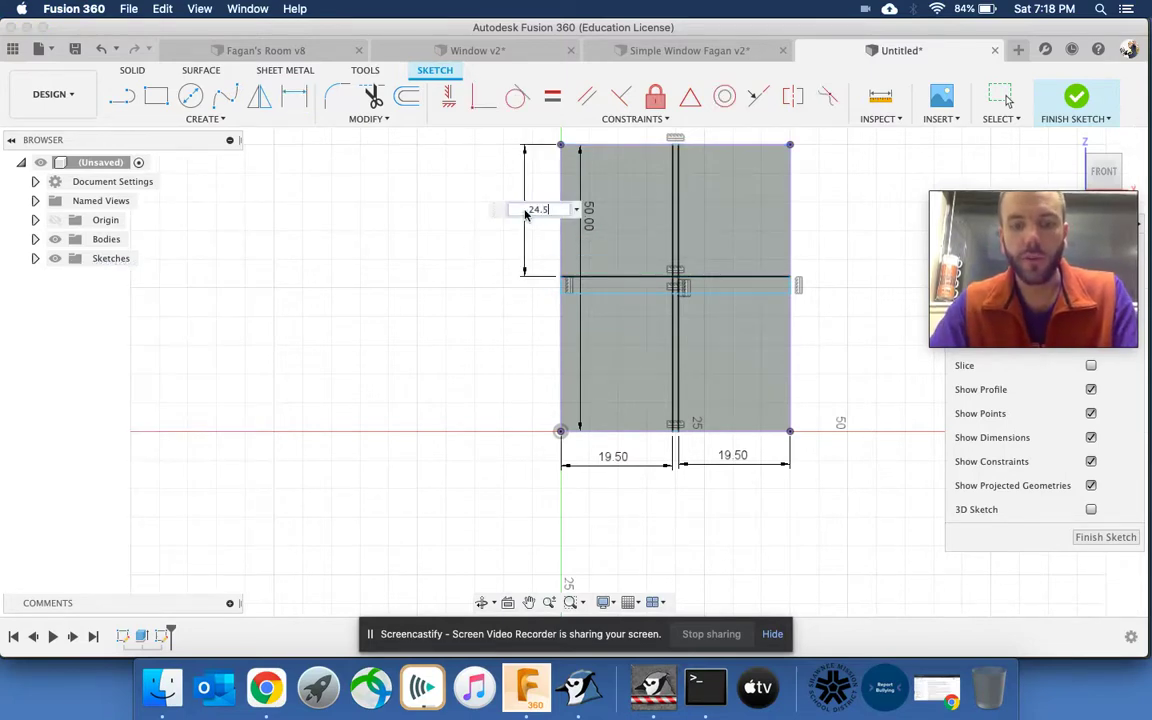
{"action": "key", "text": "Return"}
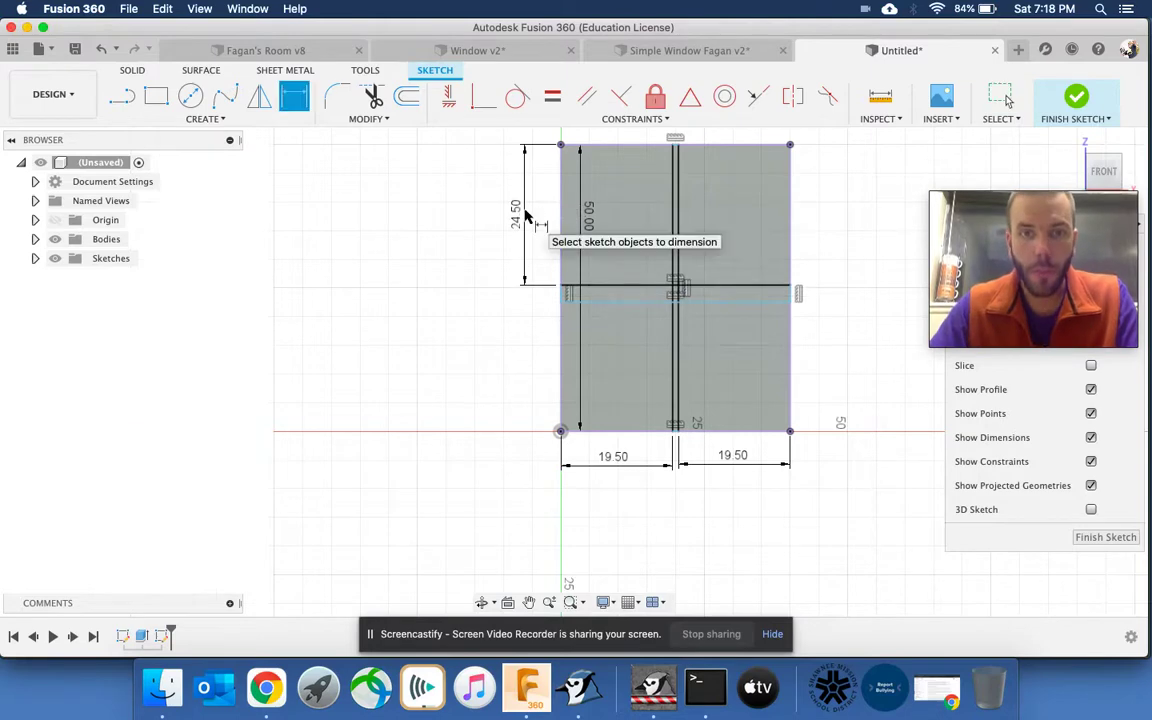
Dimension the horizontal rectangle's lower line 24.5 in from the panel's projected bottom edge and finish the sketch.
{"action": "left_click", "coordinate": [616, 302]}
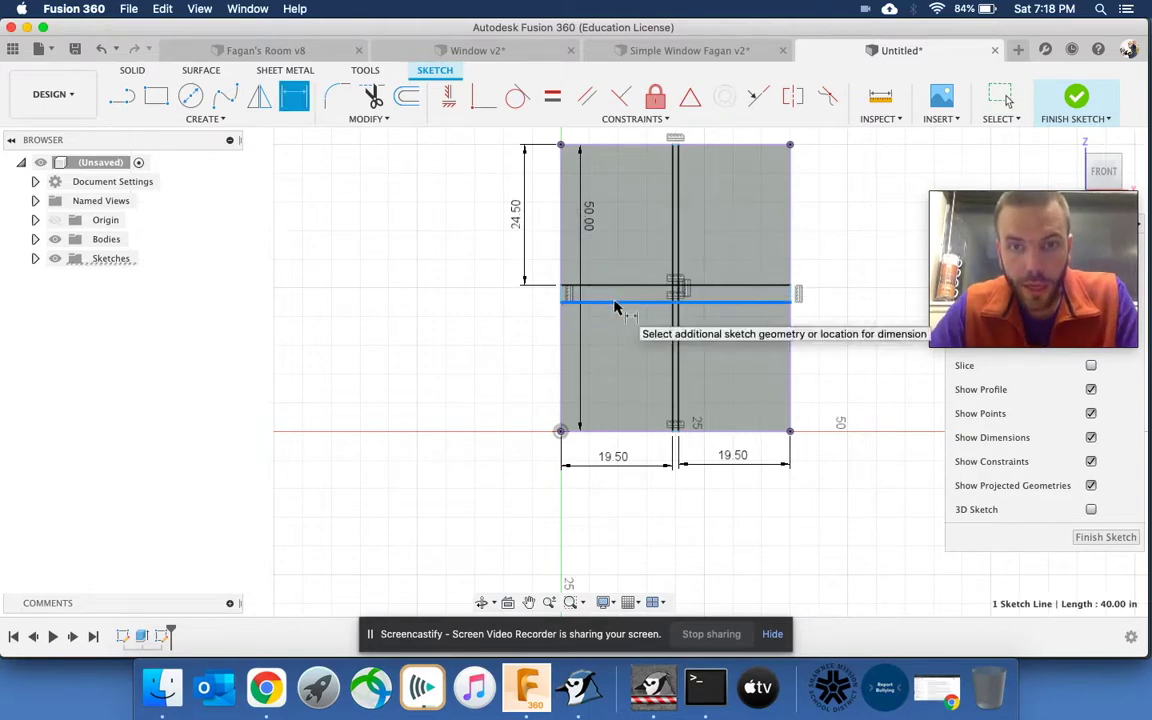
{"action": "left_click", "coordinate": [617, 432]}
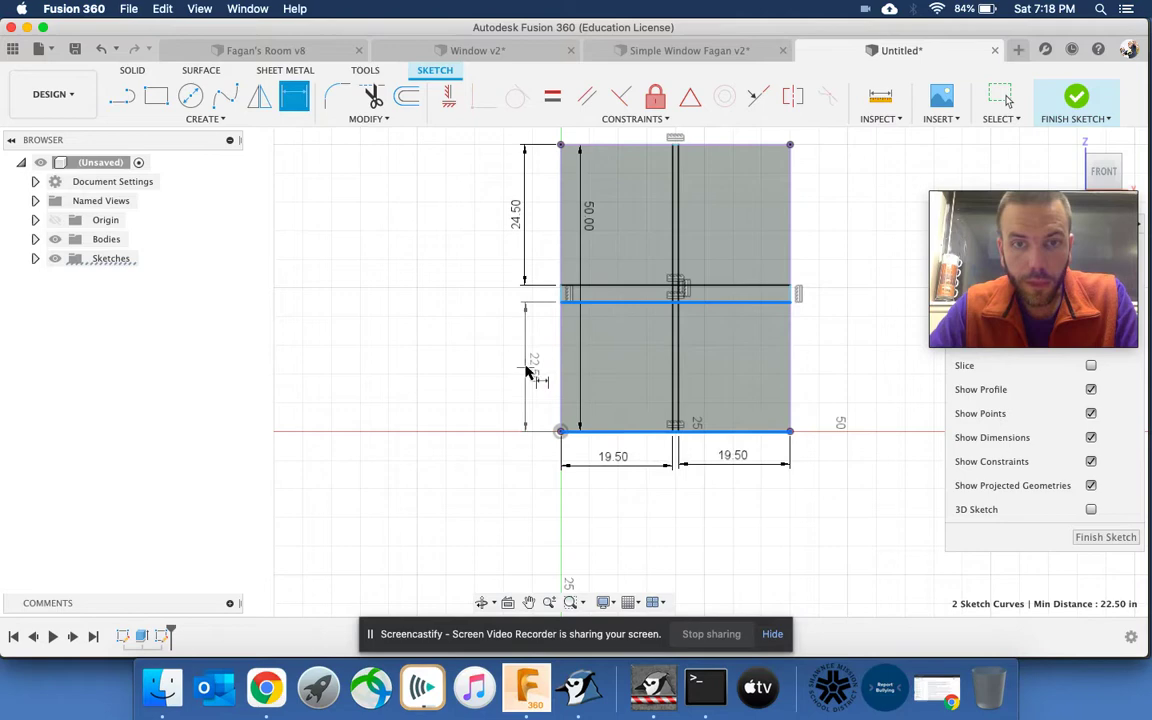
{"action": "left_click", "coordinate": [527, 370]}
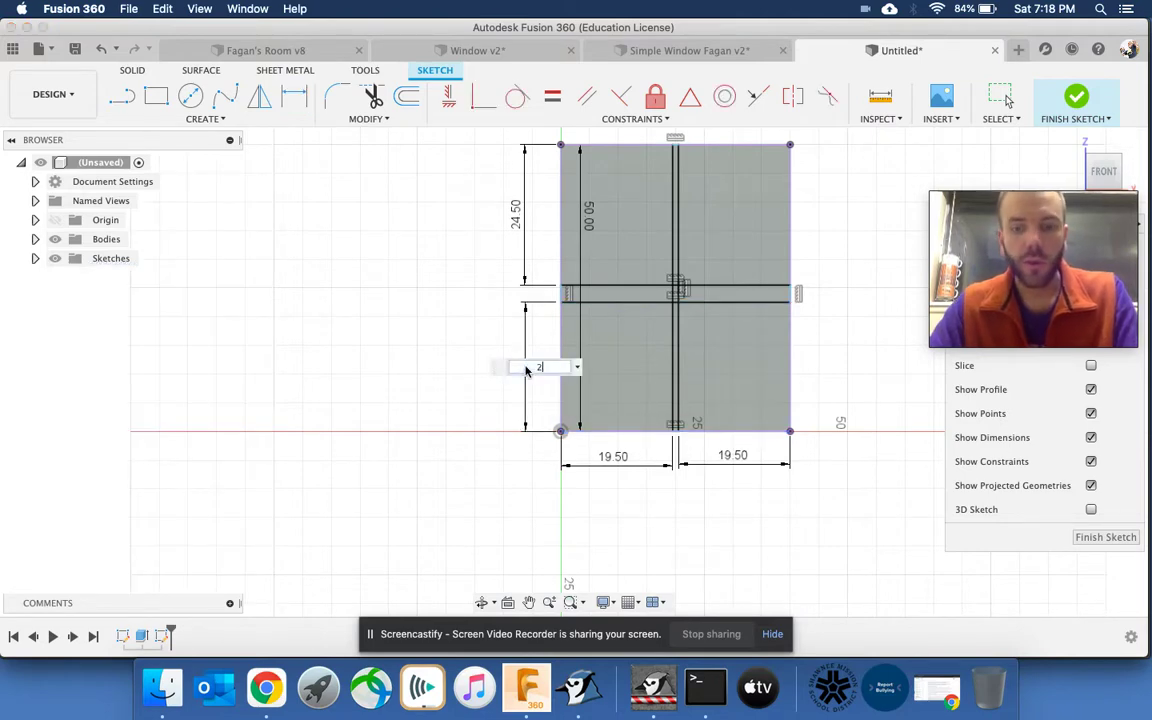
{"action": "key", "text": "Return"}
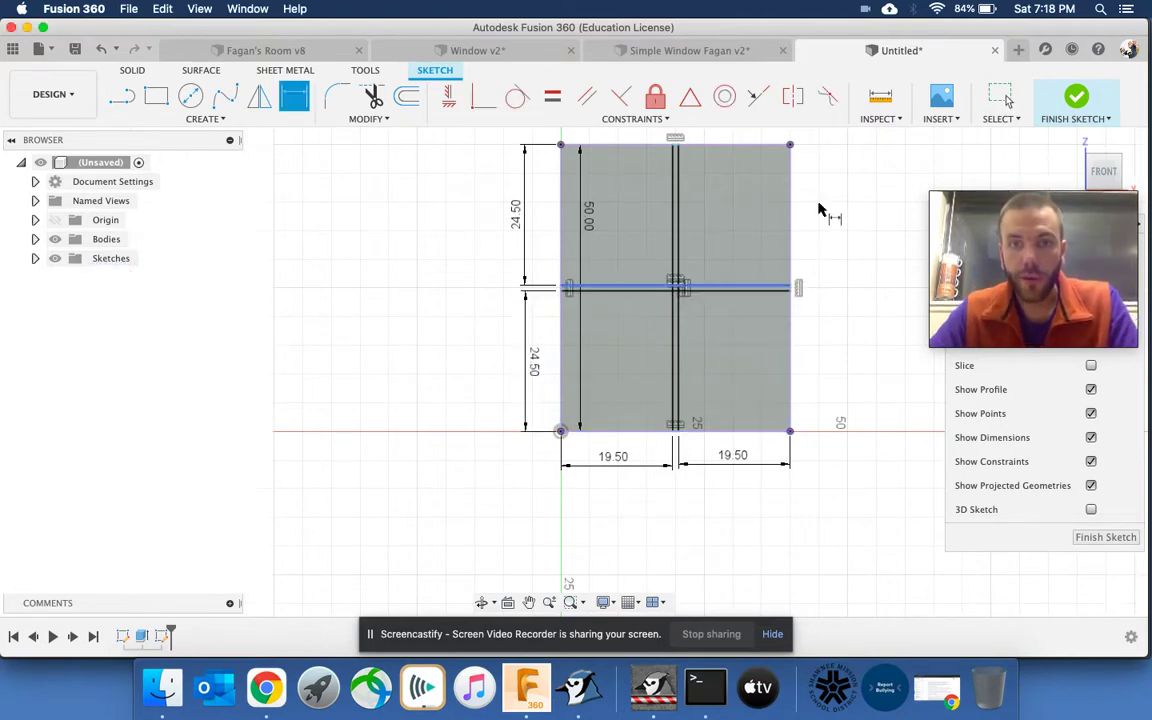
{"action": "left_click", "coordinate": [1076, 97]}
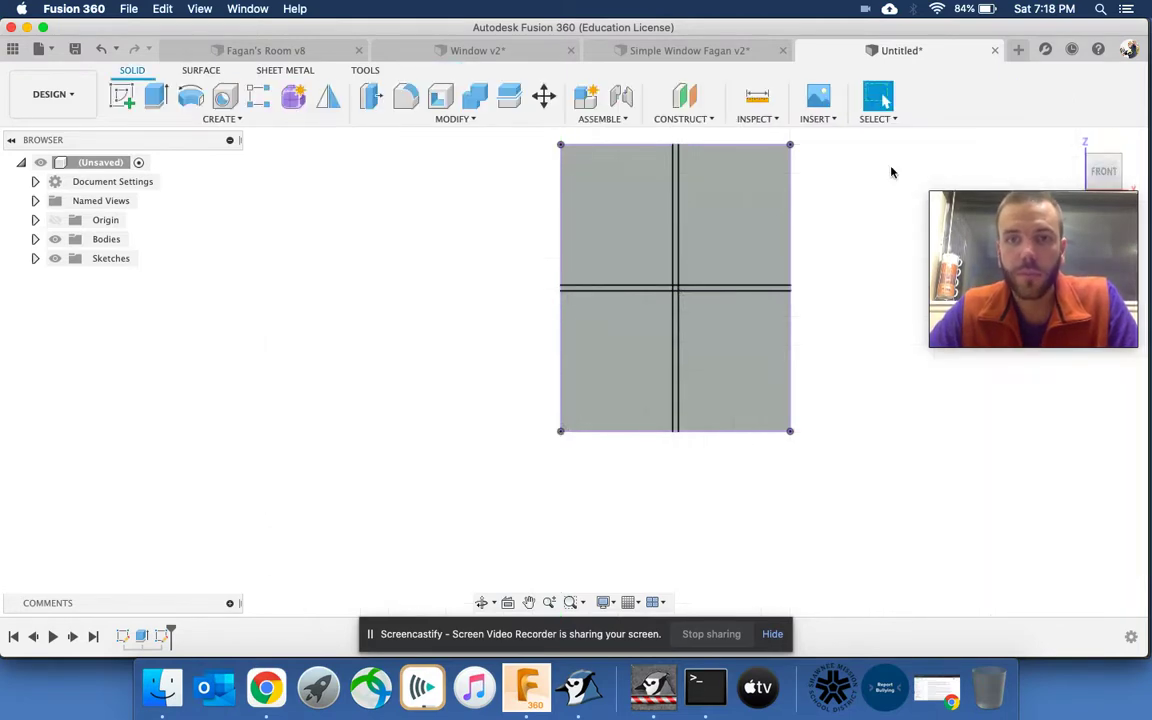
Extrude the five profiles forming the crossing bars by -0.5 in as a new component.
{"action": "left_click", "coordinate": [1119, 160]}
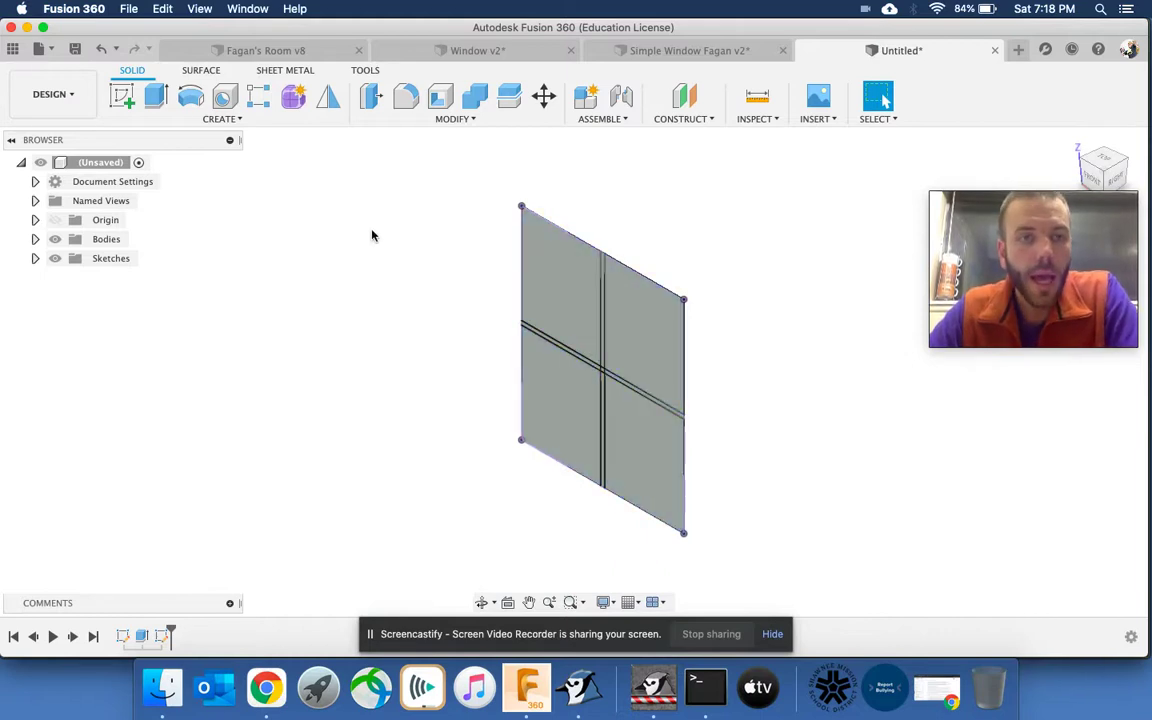
{"action": "left_click", "coordinate": [156, 100]}
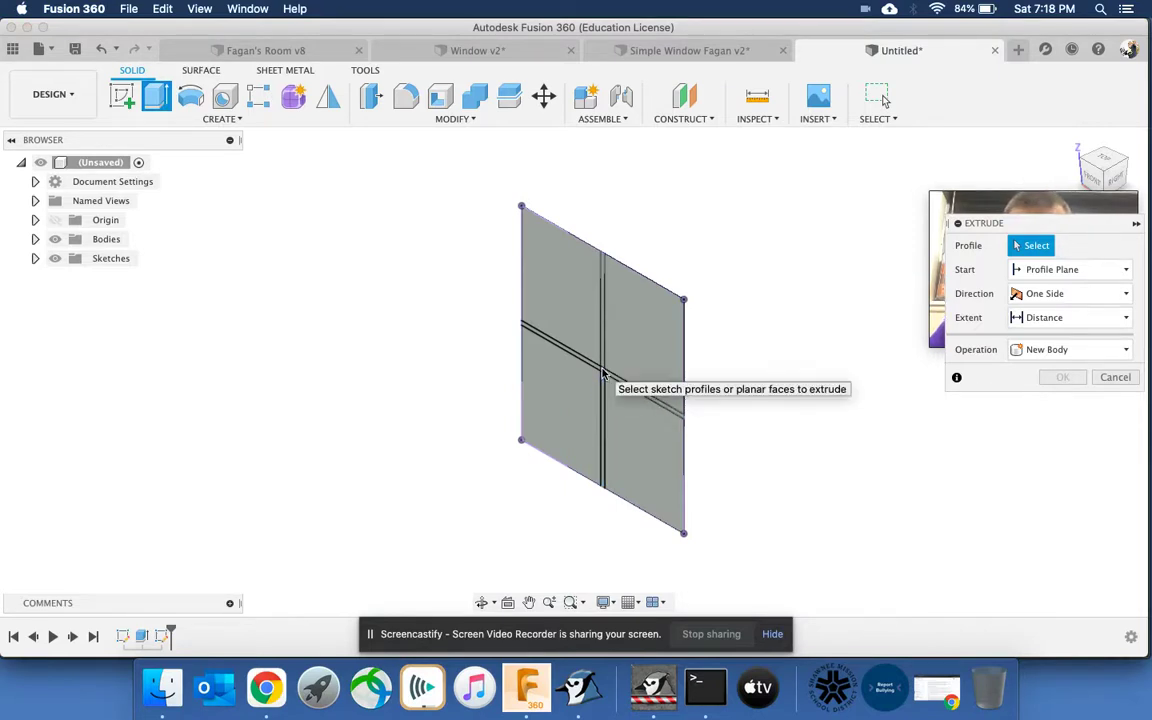
{"action": "scroll", "coordinate": [603, 374], "scroll_direction": "up", "scroll_amount": 3}
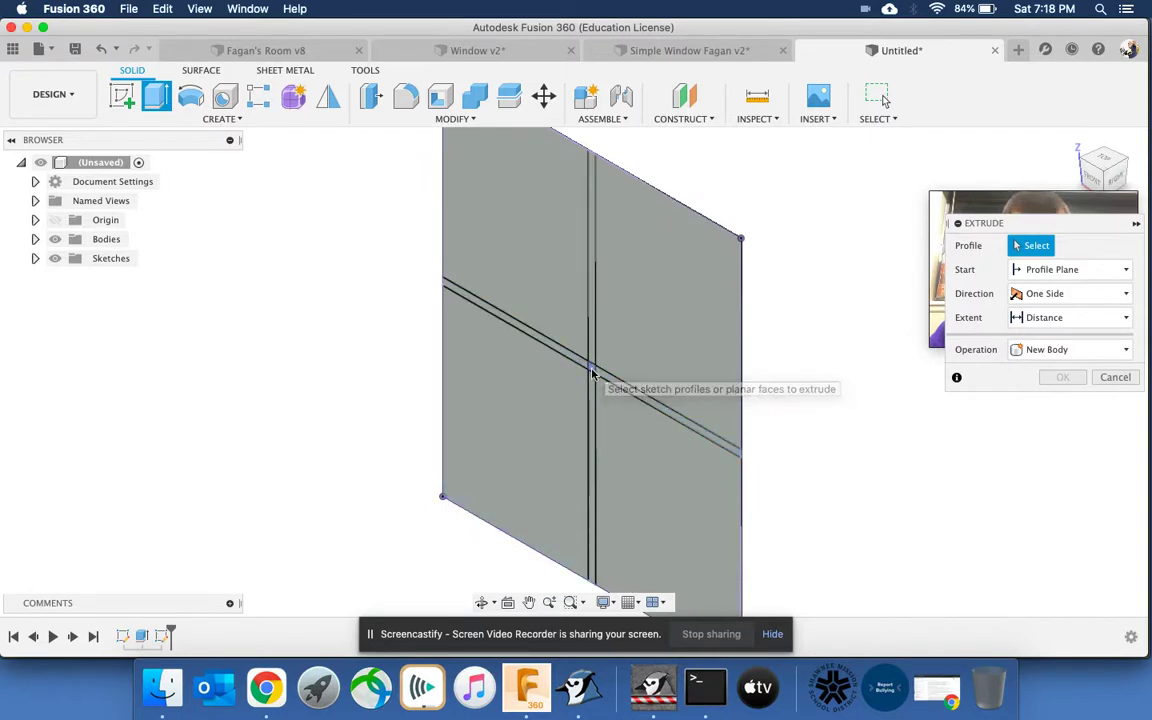
{"action": "left_click", "coordinate": [592, 370]}
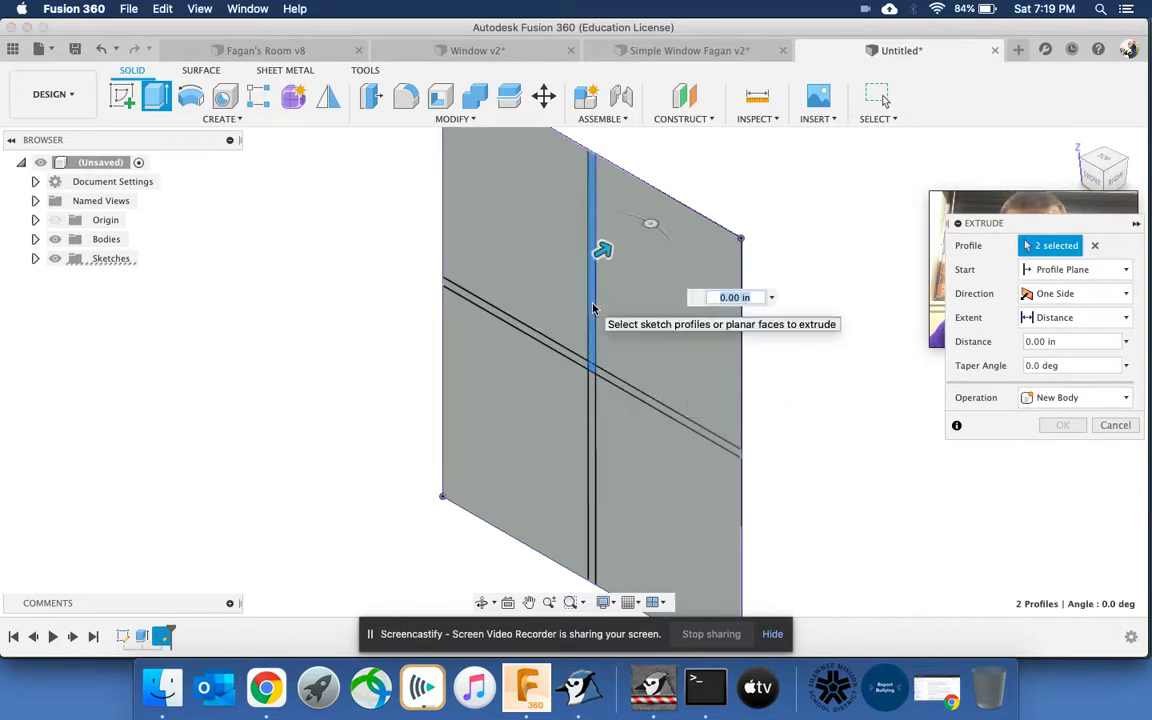
{"action": "left_click", "coordinate": [563, 354]}
{"action": "left_click", "coordinate": [611, 379]}
{"action": "left_click", "coordinate": [618, 388]}
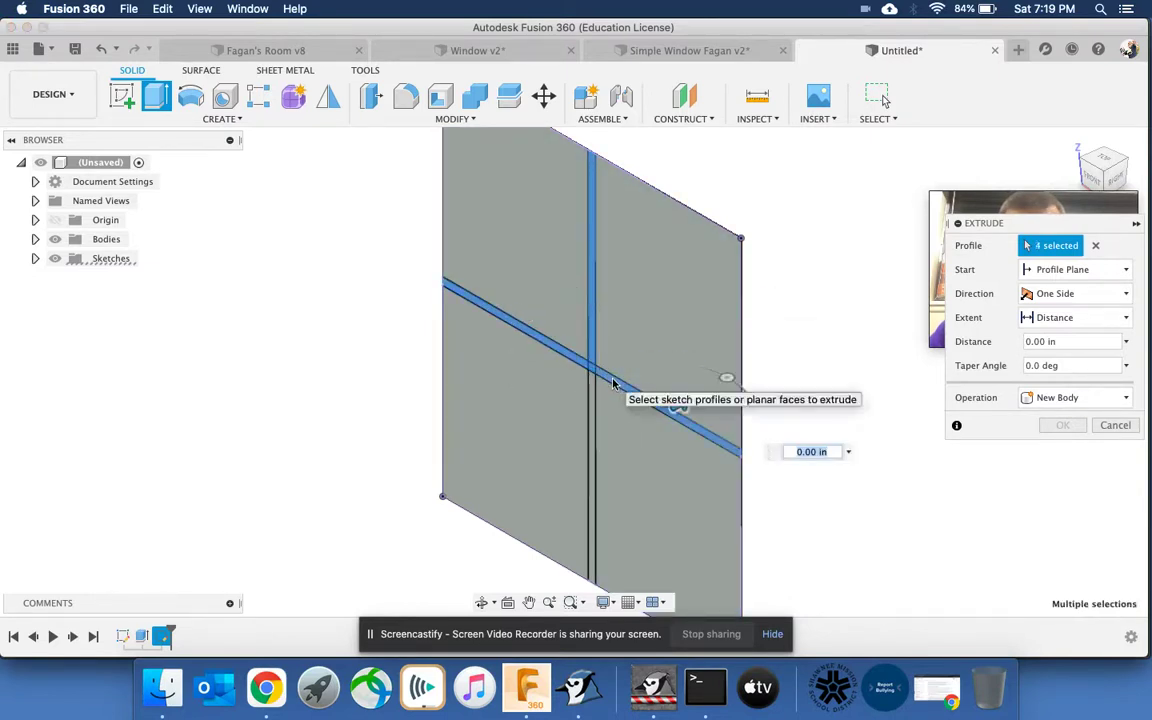
{"action": "left_click", "coordinate": [590, 410]}
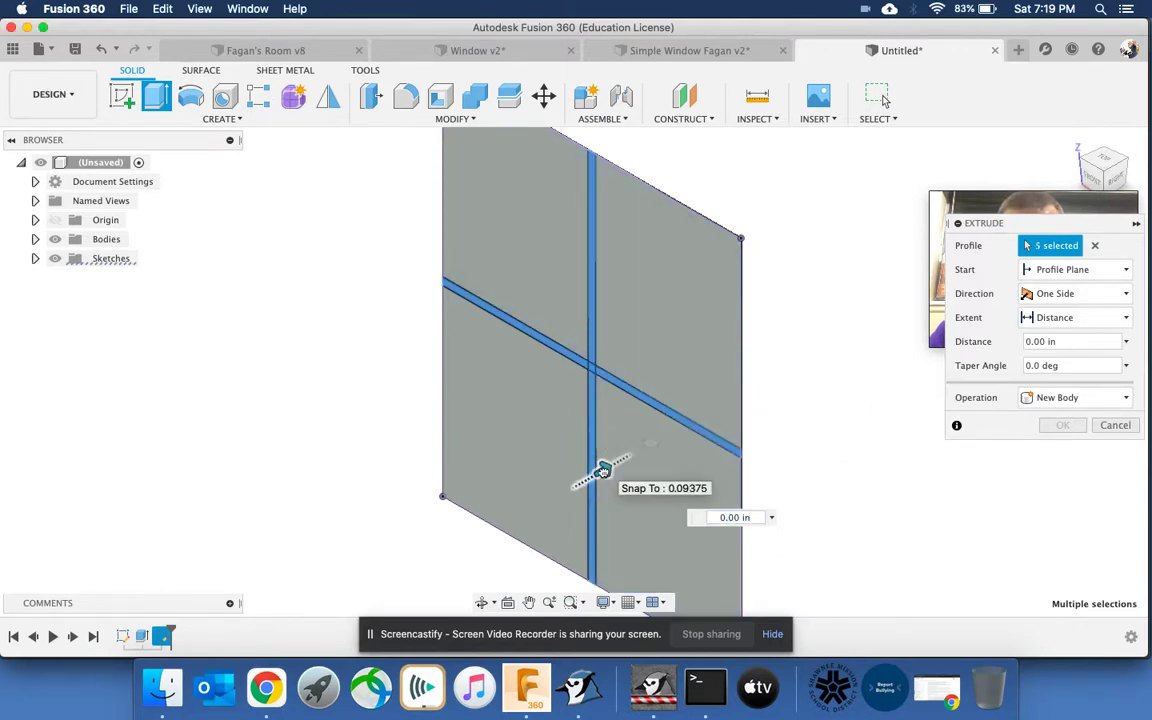
{"action": "left_click_drag", "start_coordinate": [605, 469], "coordinate": [572, 488]}
{"action": "left_click", "coordinate": [739, 522]}
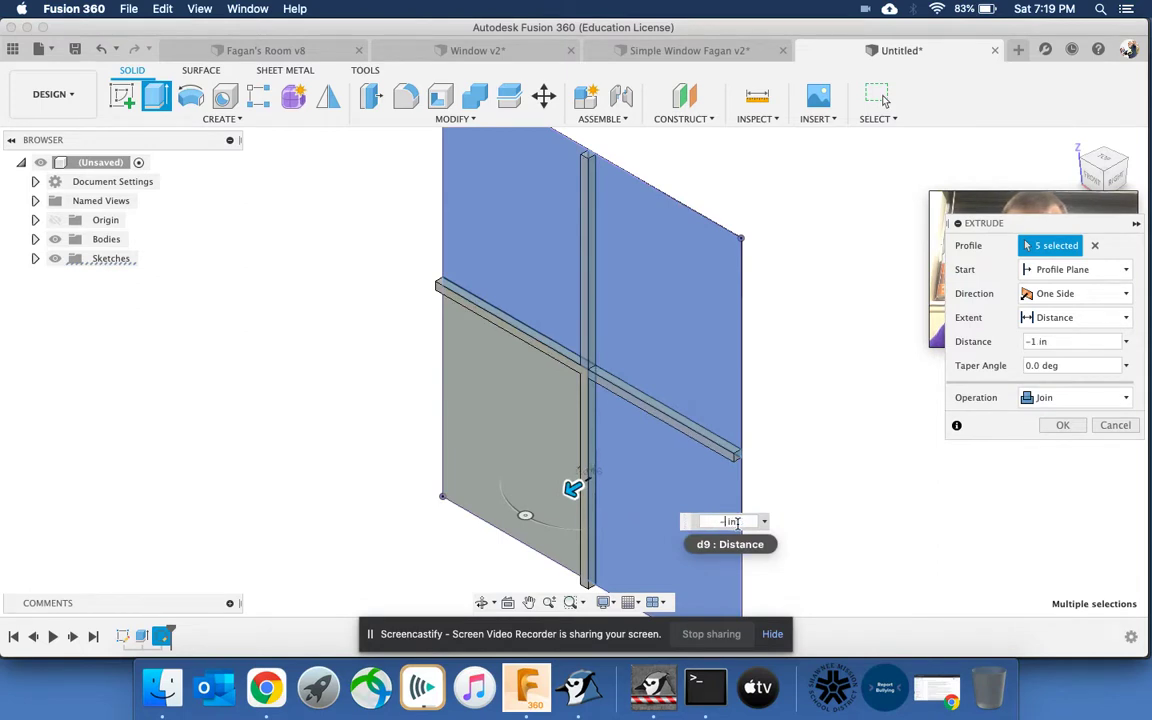
{"action": "type", "text": ".5"}
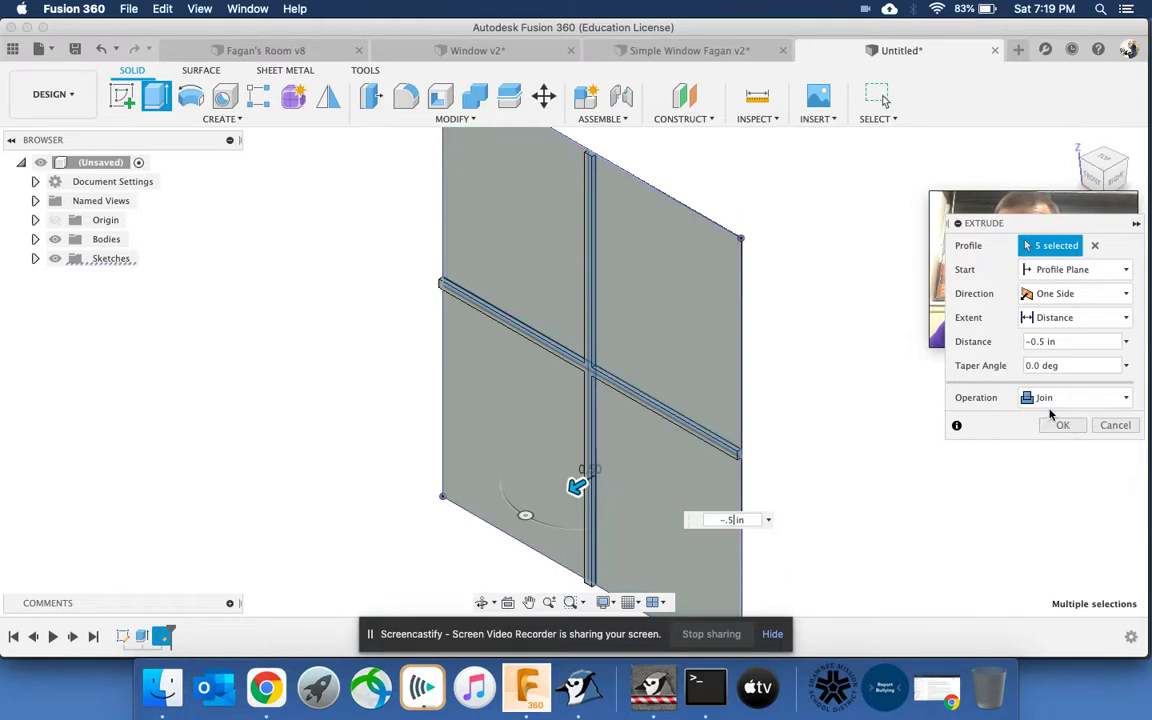
{"action": "left_click", "coordinate": [1127, 399]}
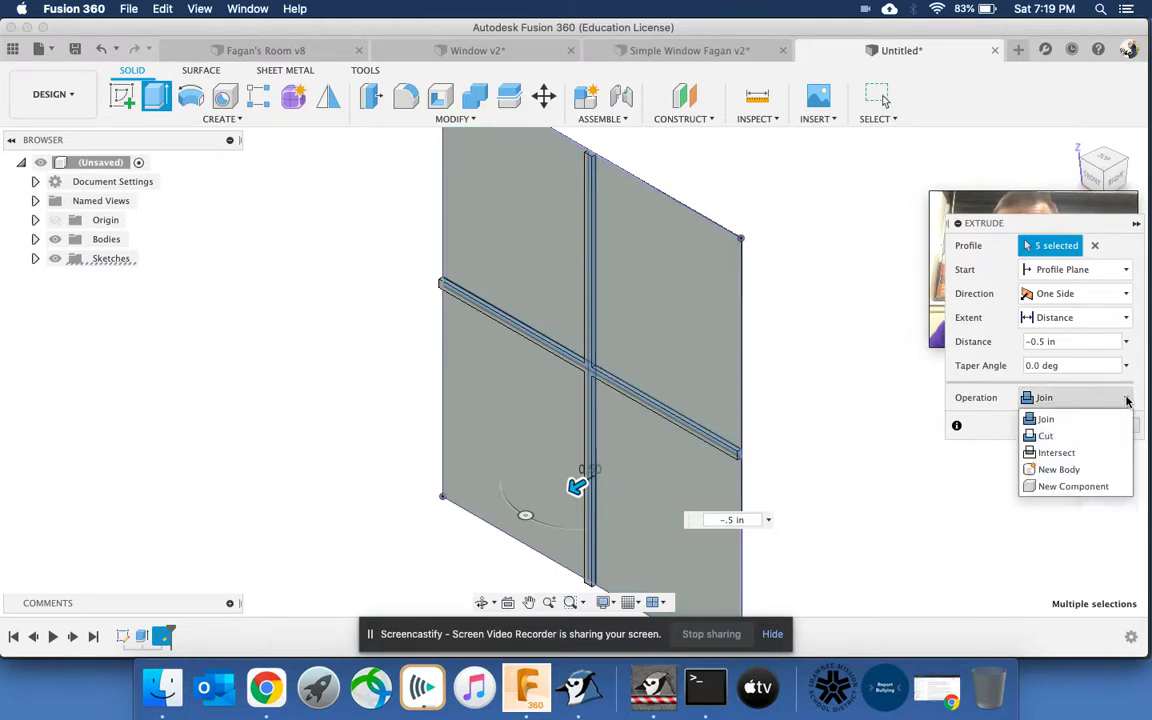
{"action": "left_click", "coordinate": [1045, 487]}
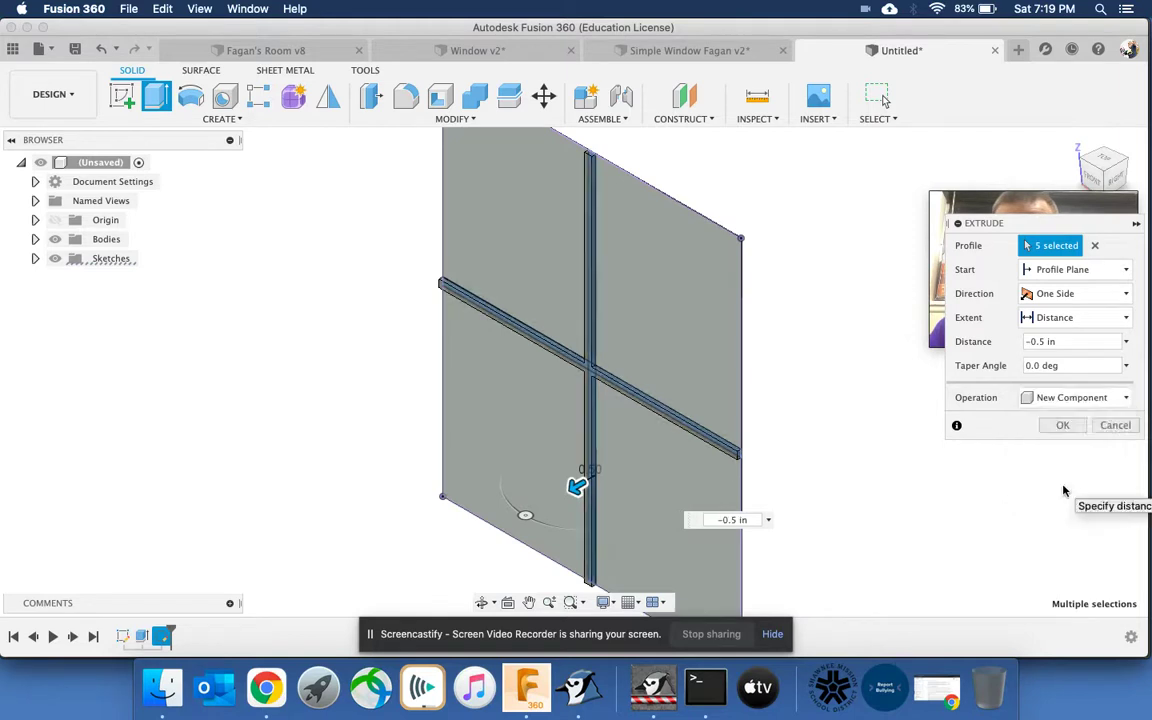
{"action": "left_click", "coordinate": [1060, 426]}
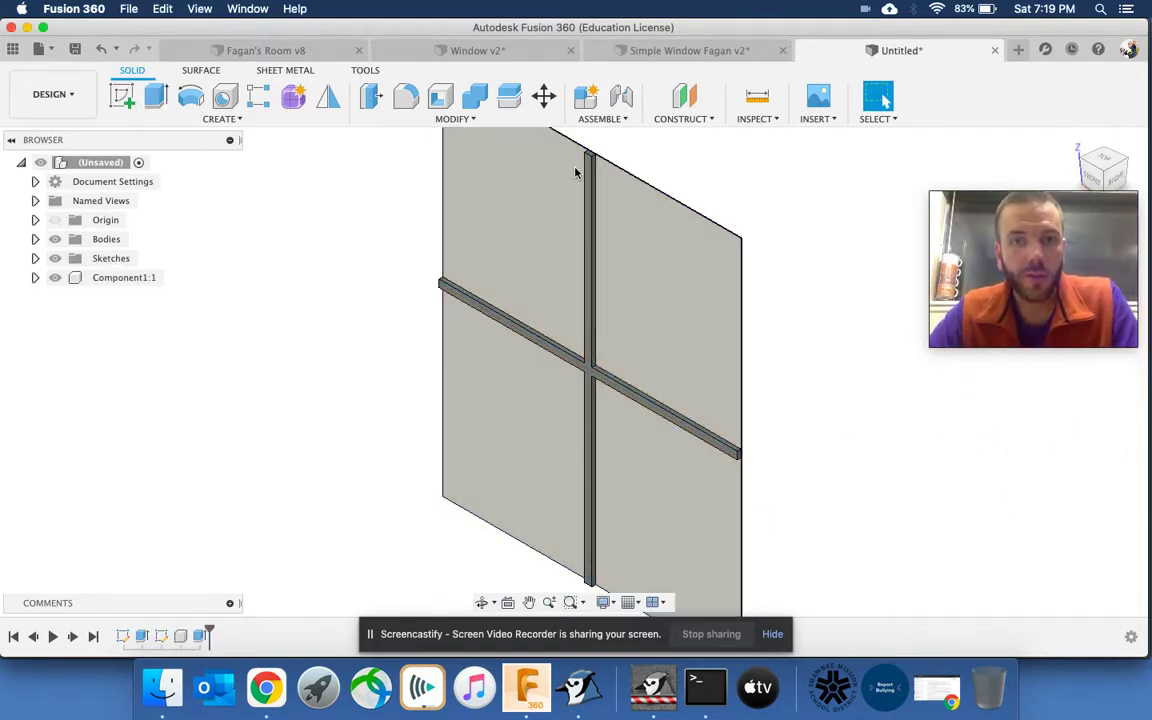
Apply the Cherry wood physical material from the Fusion 360 Material Library to the crossing bars.
{"action": "left_click", "coordinate": [463, 120]}
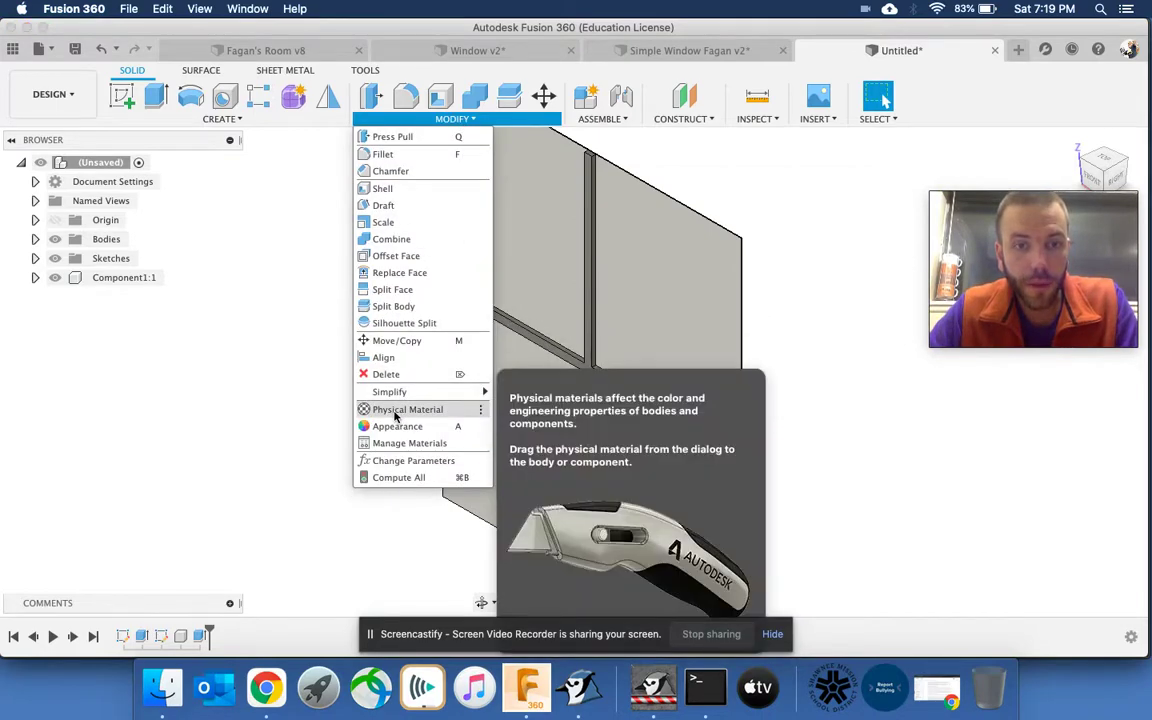
{"action": "left_click", "coordinate": [396, 410]}
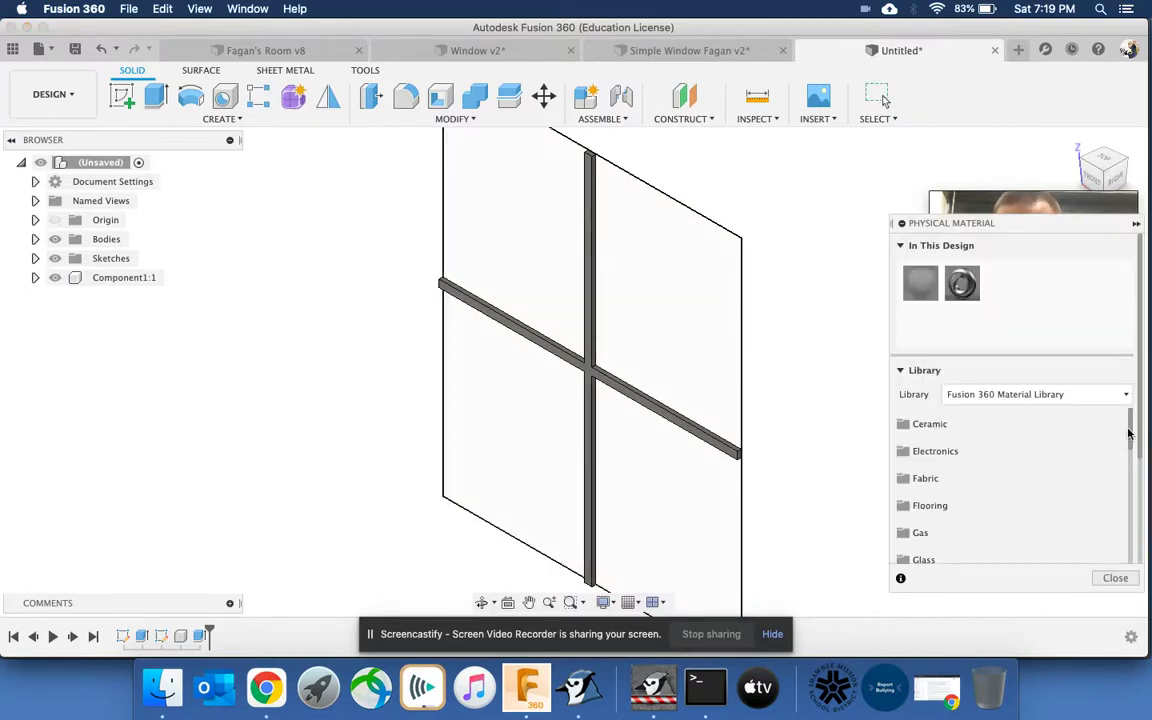
{"action": "left_click_drag", "start_coordinate": [1131, 430], "coordinate": [1131, 543]}
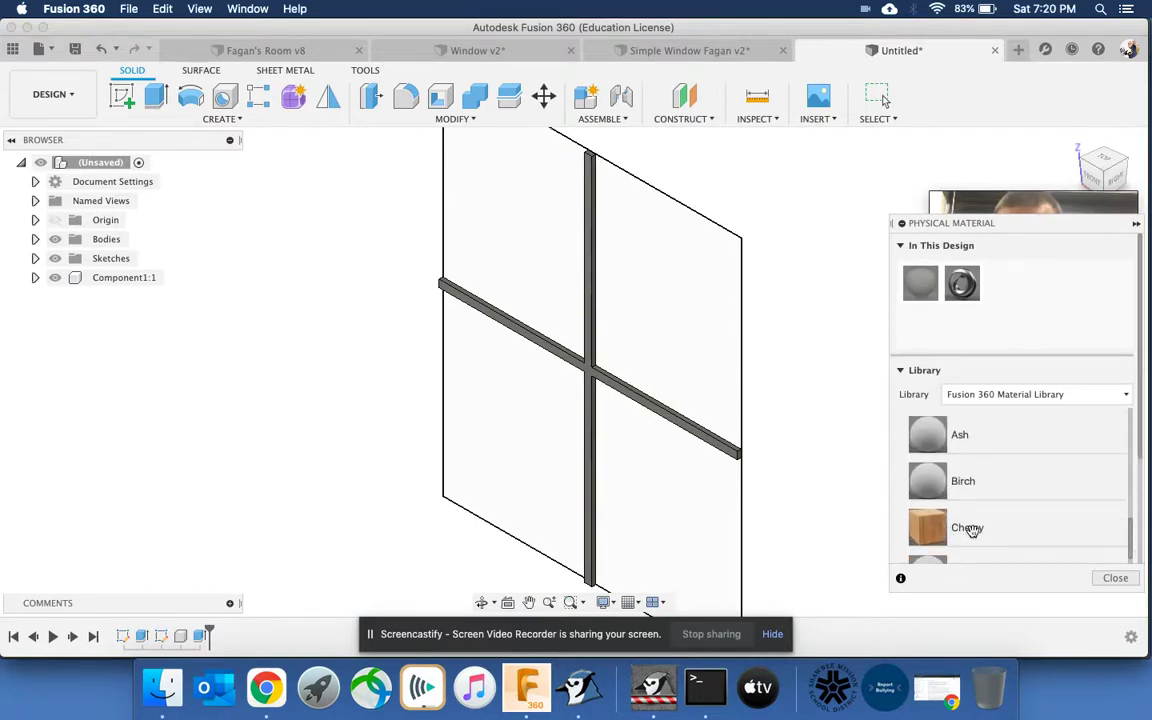
{"action": "left_click_drag", "start_coordinate": [970, 530], "coordinate": [690, 440]}
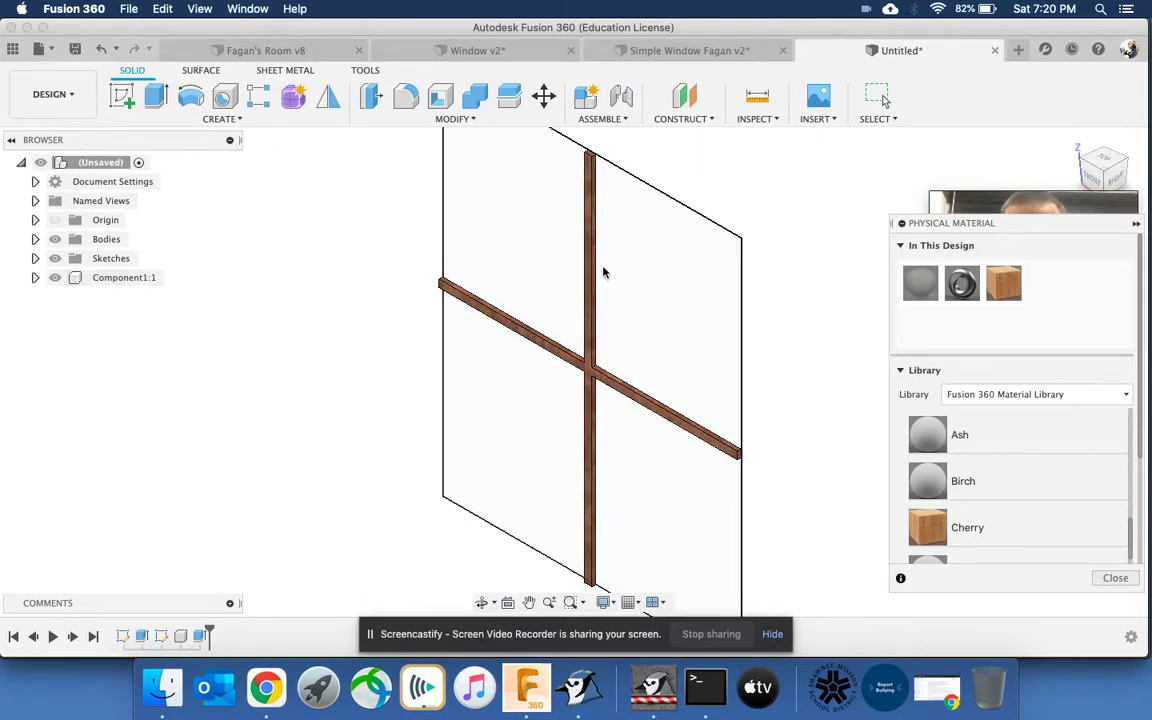
{"action": "left_click", "coordinate": [1115, 578]}
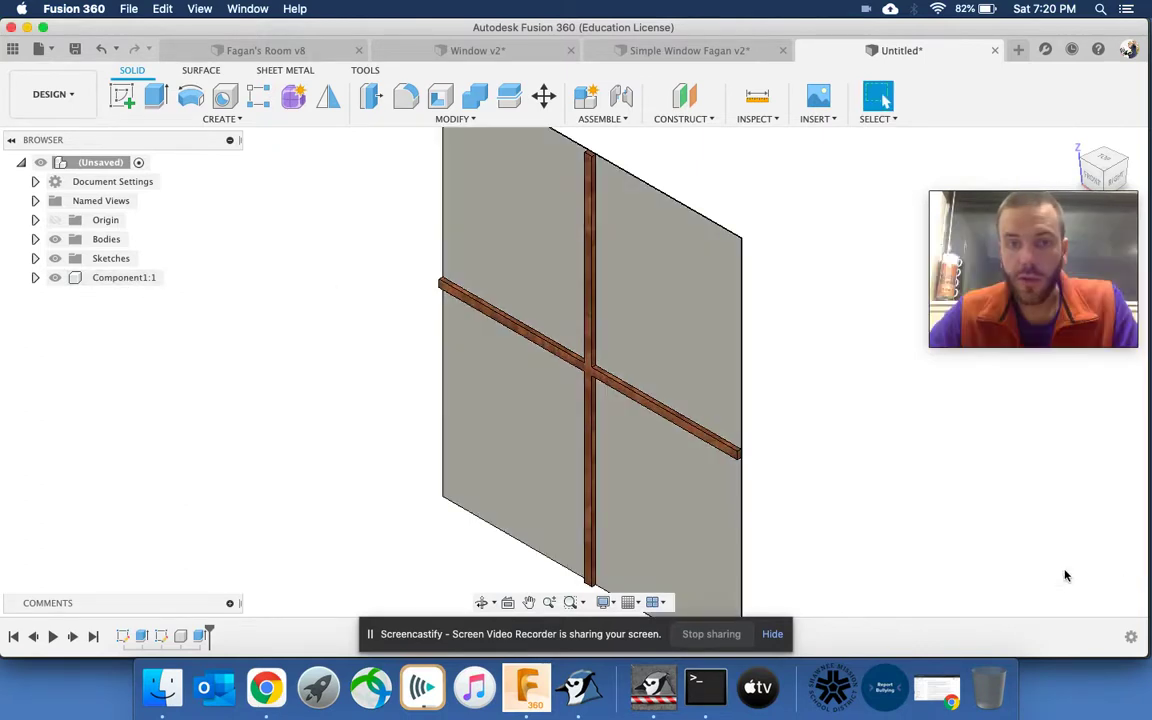
Rename the crossing bars' component as Pane.
{"action": "left_click", "coordinate": [126, 278]}
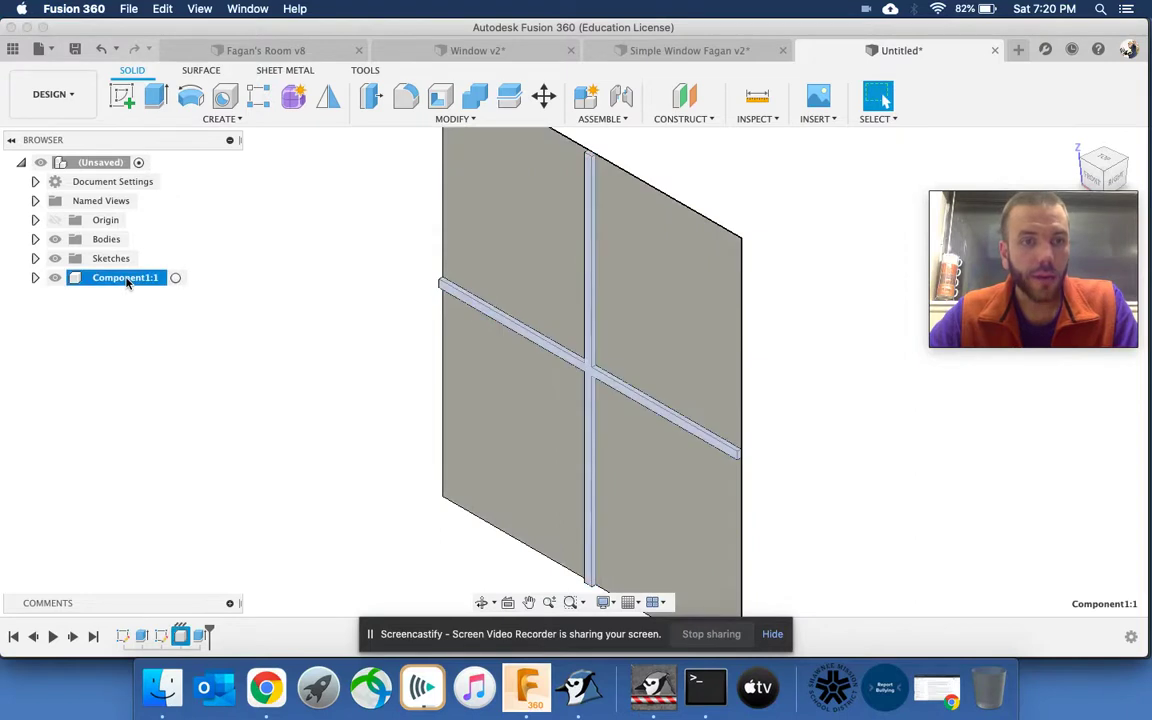
{"action": "left_click", "coordinate": [126, 278]}
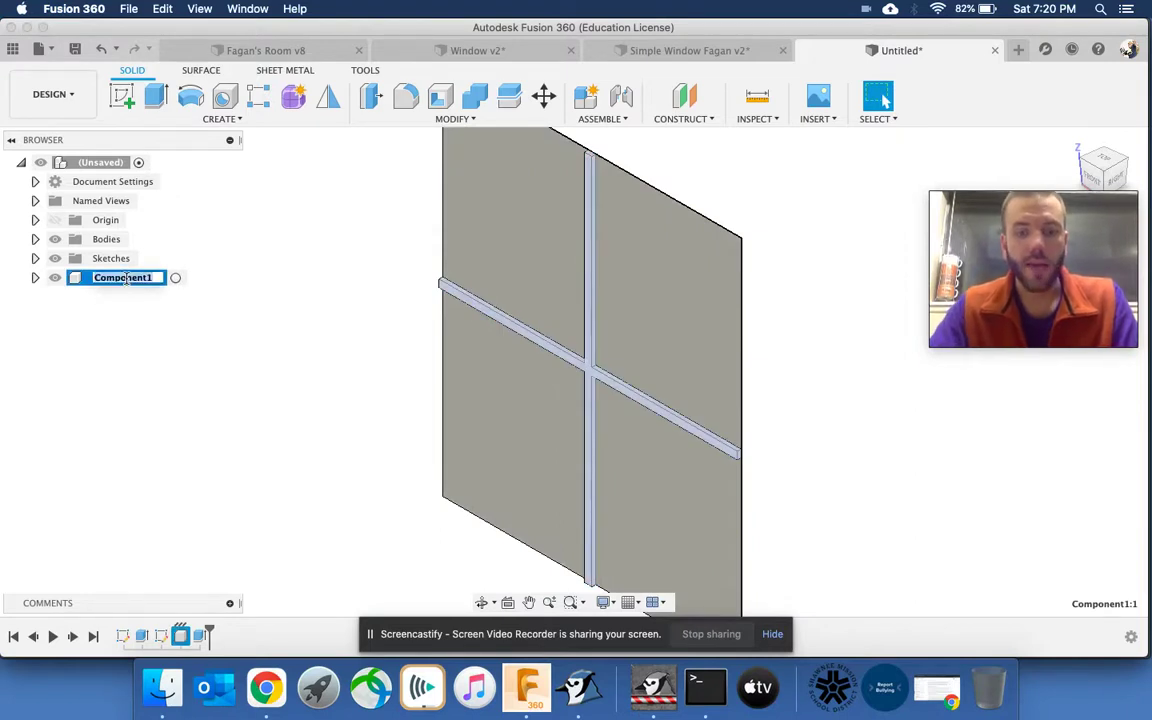
{"action": "type", "text": "Pane"}
{"action": "key", "text": "Return"}
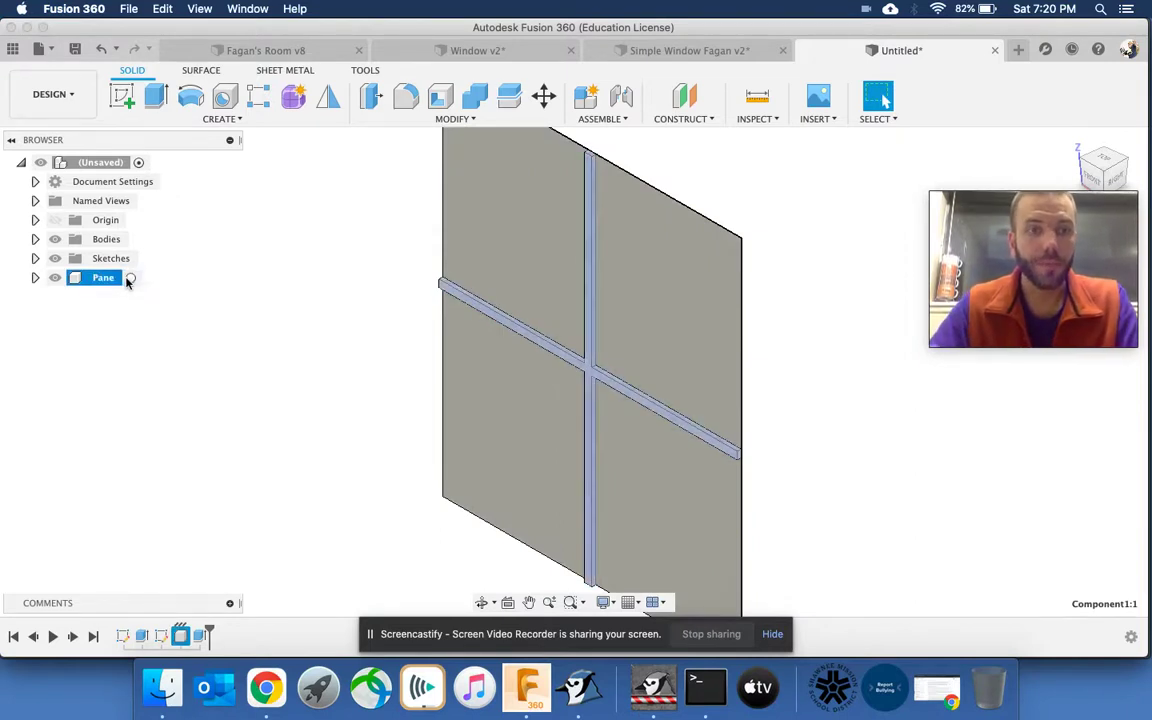
{"action": "left_click", "coordinate": [178, 311]}
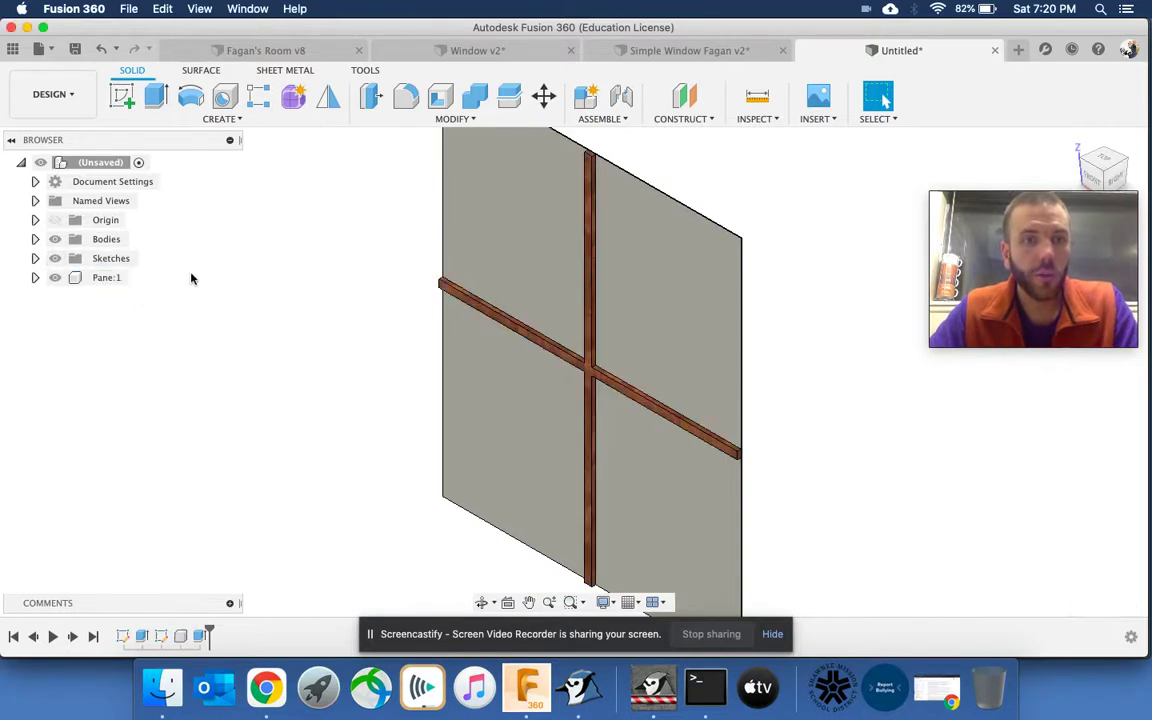